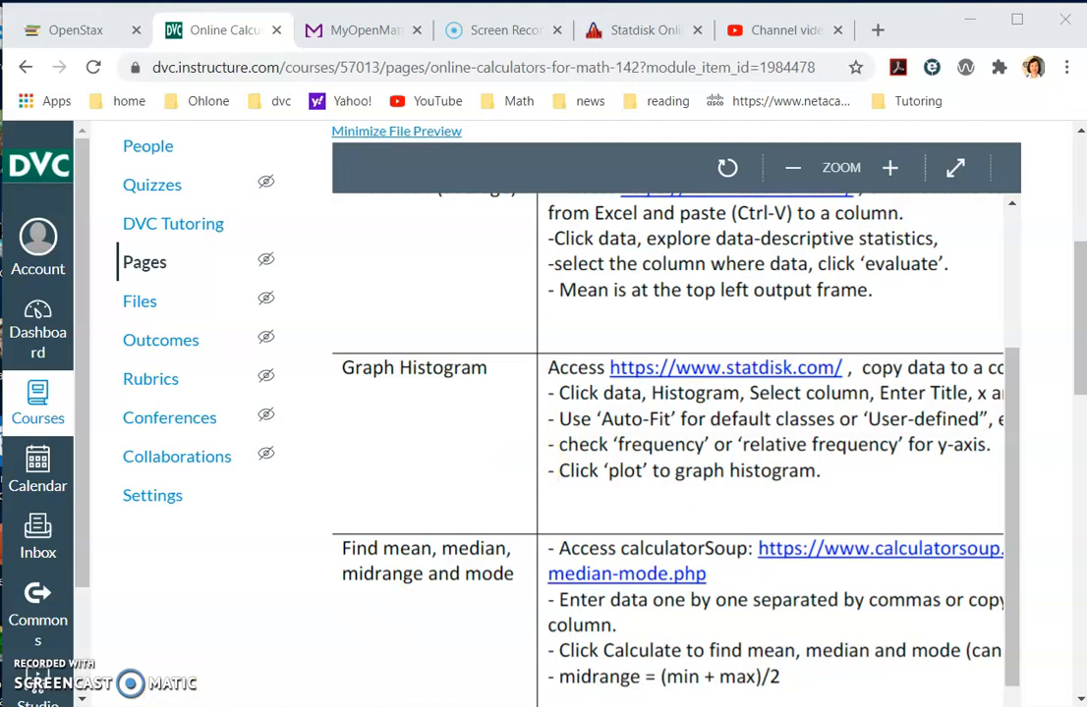
Switch to Document1 in Word and copy the comma-separated Data2 values, from 15 through 37
{"action": "mouse_move", "coordinate": [491, 706]}
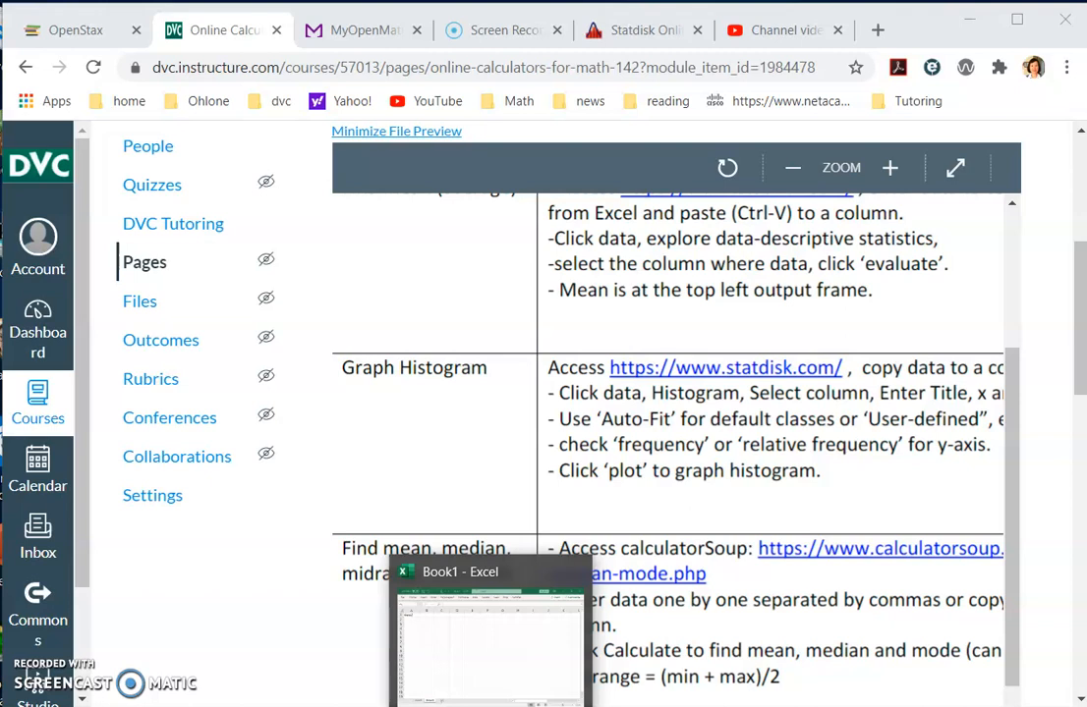
{"action": "mouse_move", "coordinate": [229, 706]}
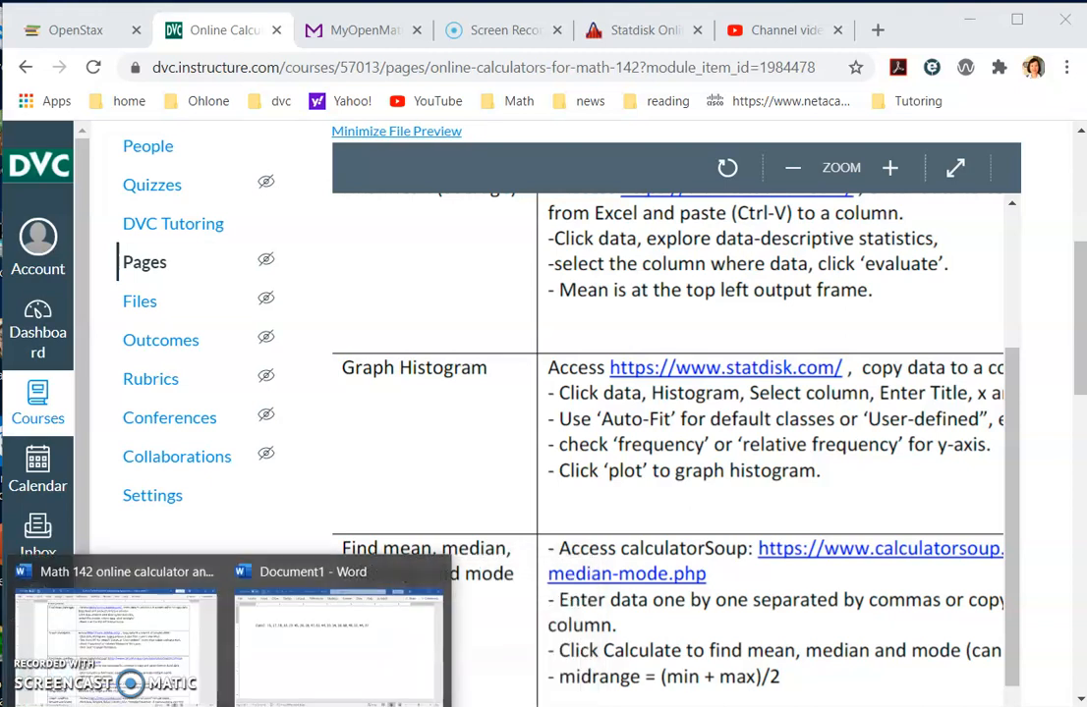
{"action": "left_click", "coordinate": [285, 658]}
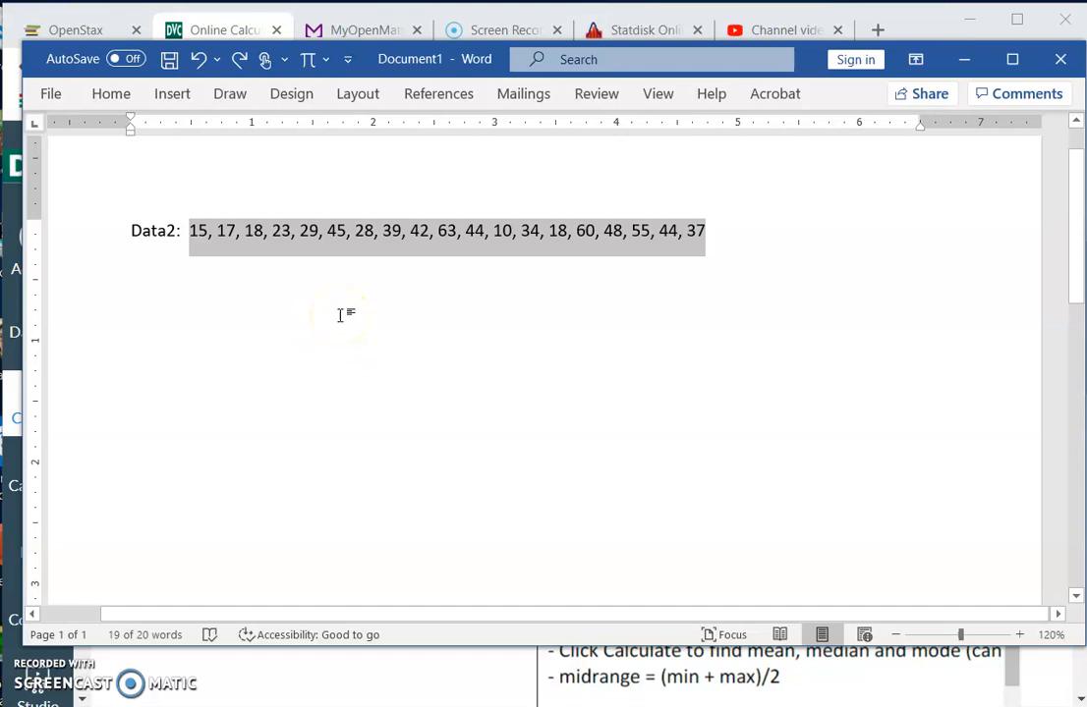
{"action": "left_click", "coordinate": [279, 299]}
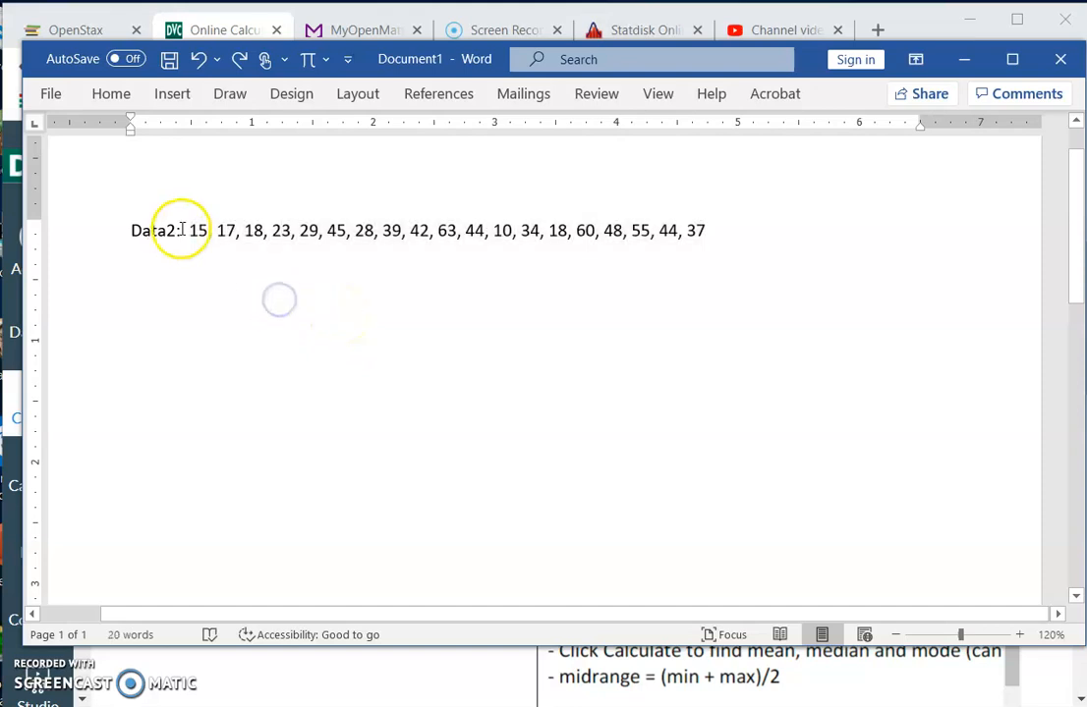
{"action": "left_click_drag", "start_coordinate": [192, 230], "coordinate": [701, 229]}
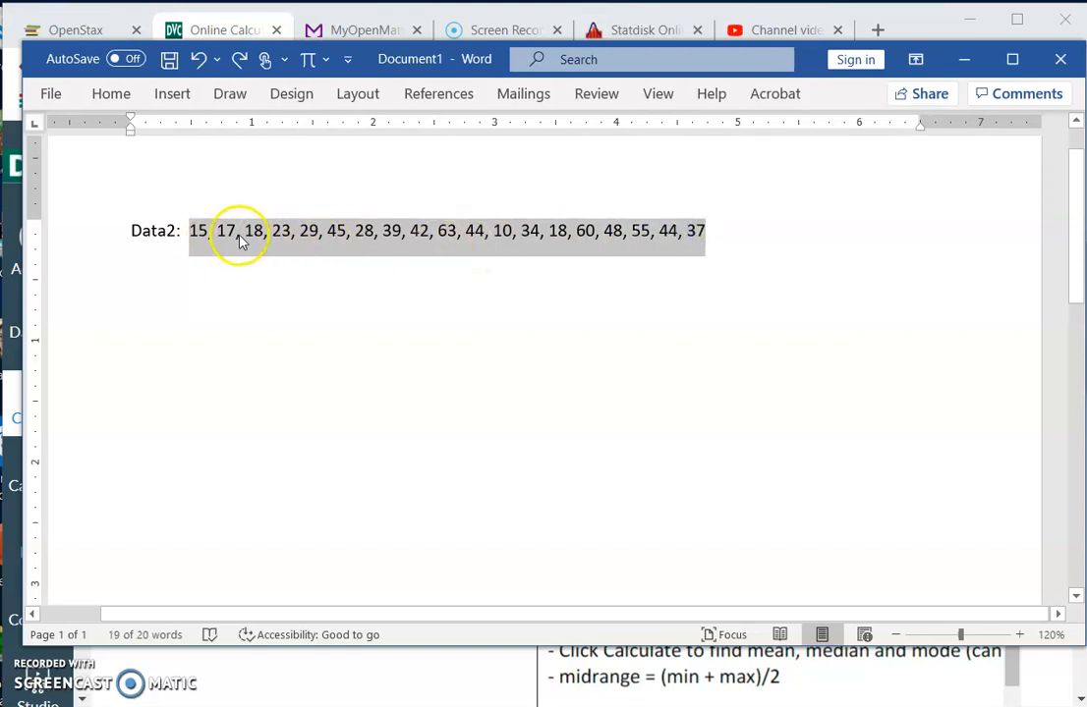
{"action": "left_click", "coordinate": [292, 244]}
{"action": "left_click", "coordinate": [188, 232]}
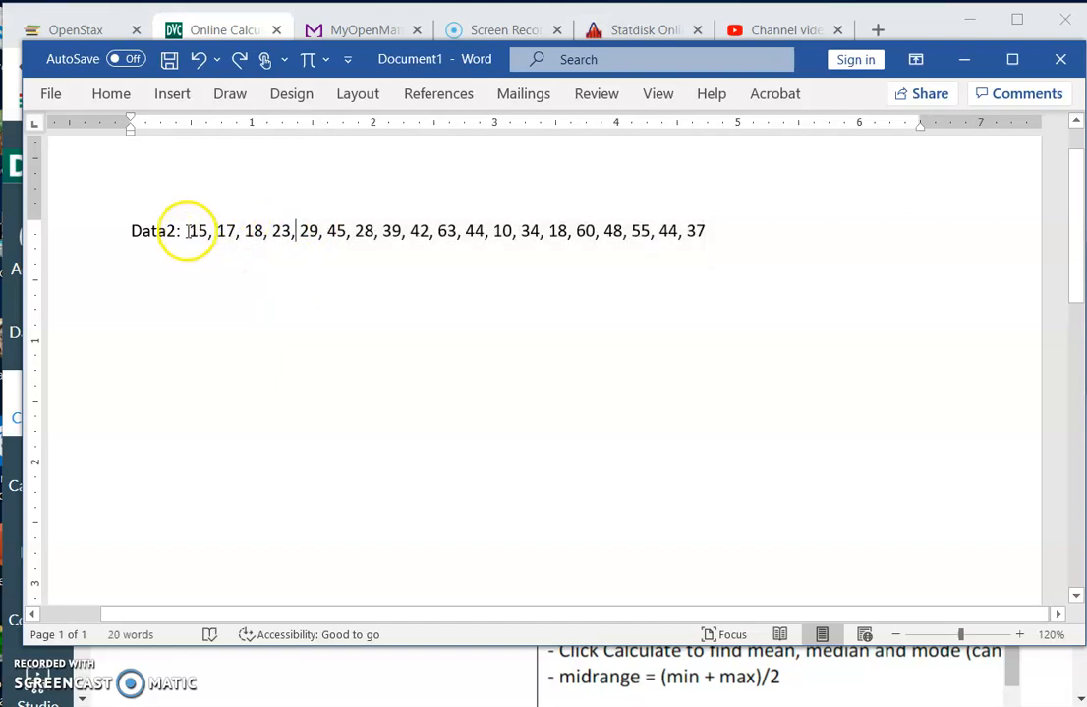
{"action": "left_click_drag", "start_coordinate": [305, 230], "coordinate": [706, 229]}
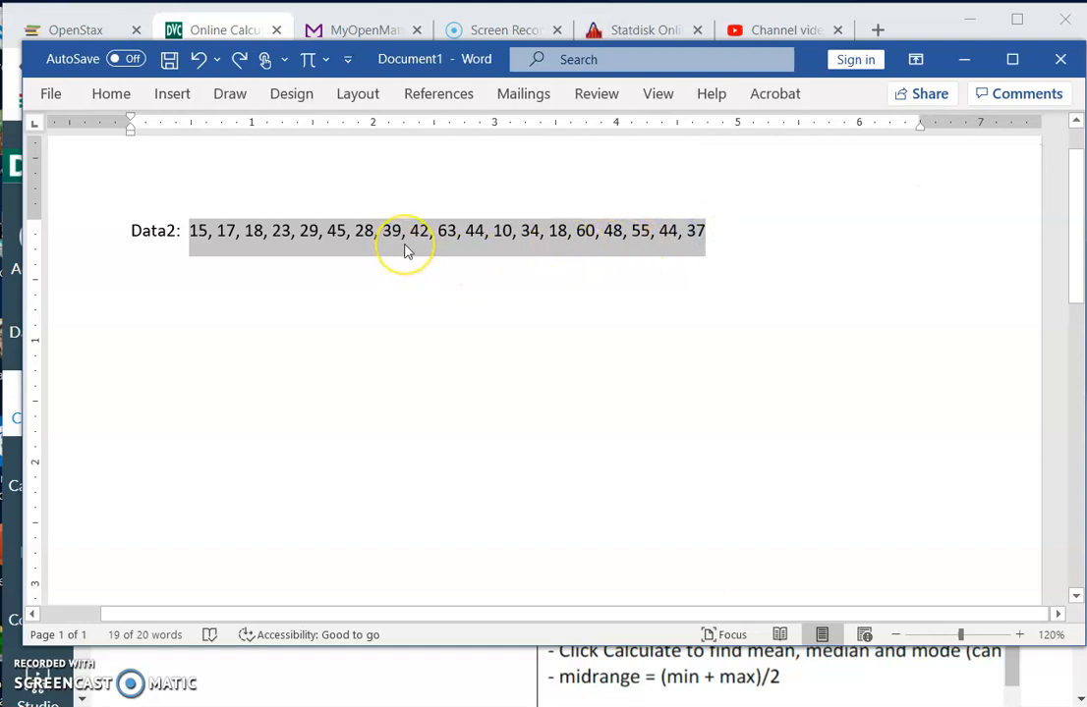
{"action": "right_click", "coordinate": [290, 243]}
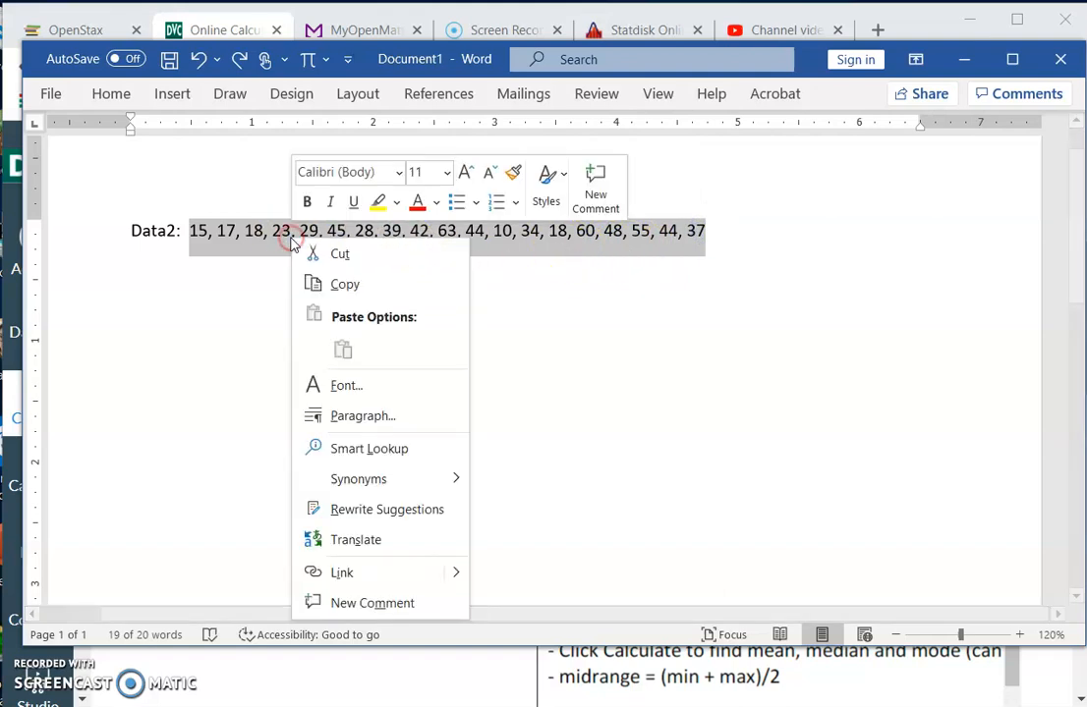
{"action": "left_click", "coordinate": [342, 286]}
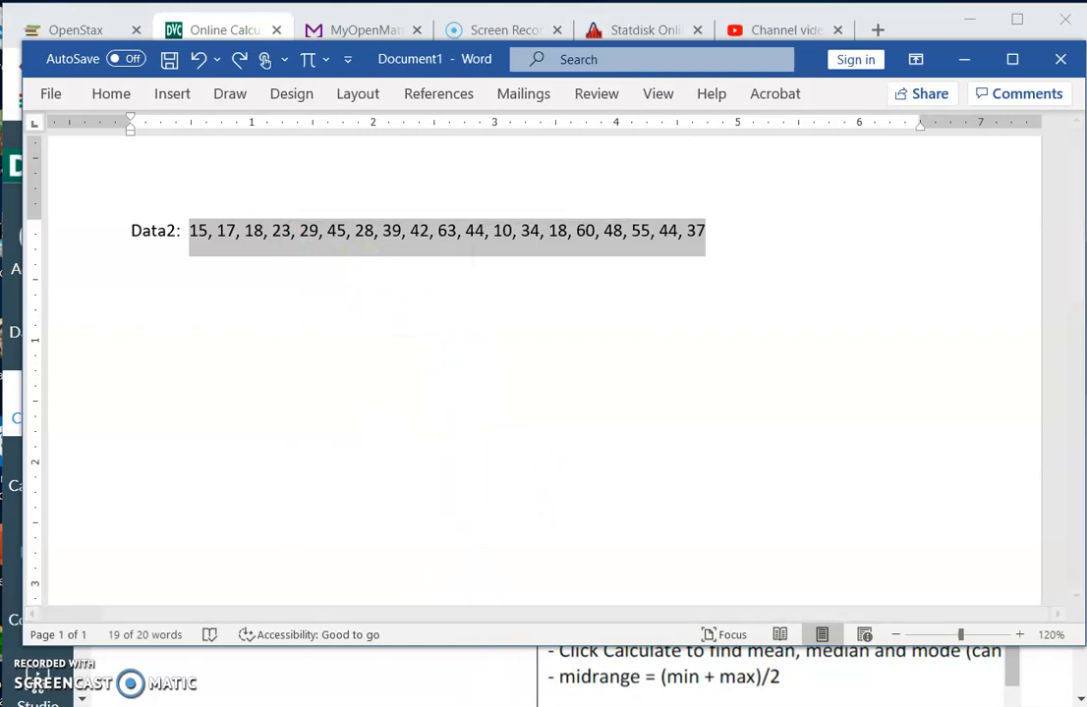
Try pasting the copied list into row 1 of column 2 in Statdisk's Sample Editor, and clear the cell again
{"action": "key", "text": "alt+Tab"}
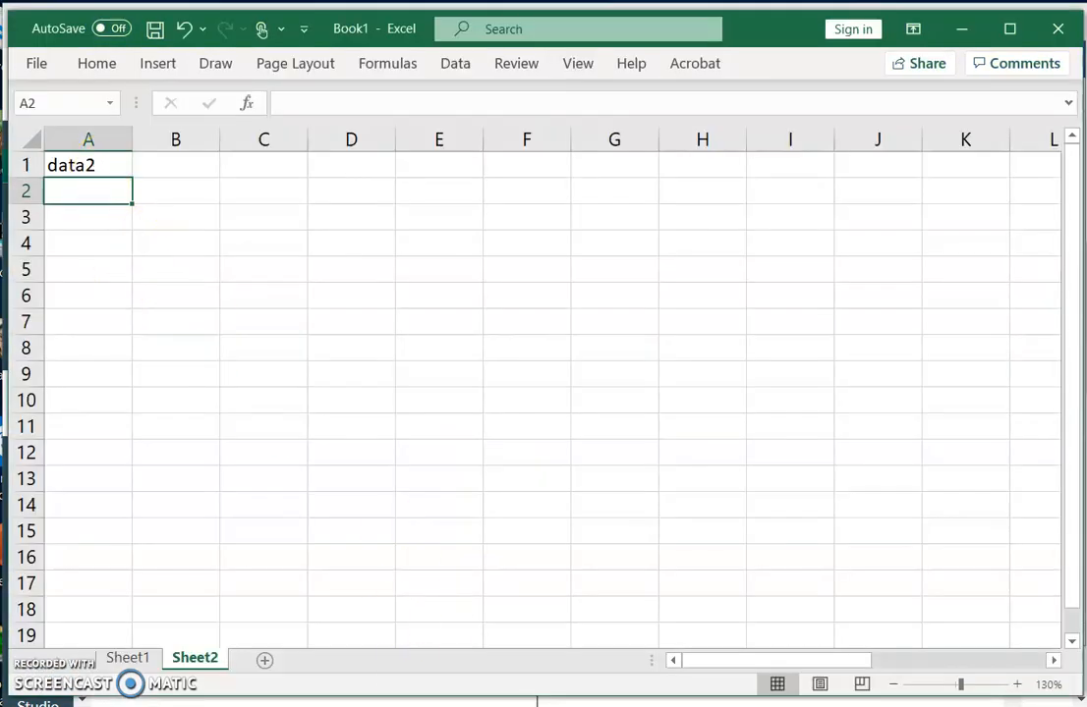
{"action": "key", "text": "alt+Tab"}
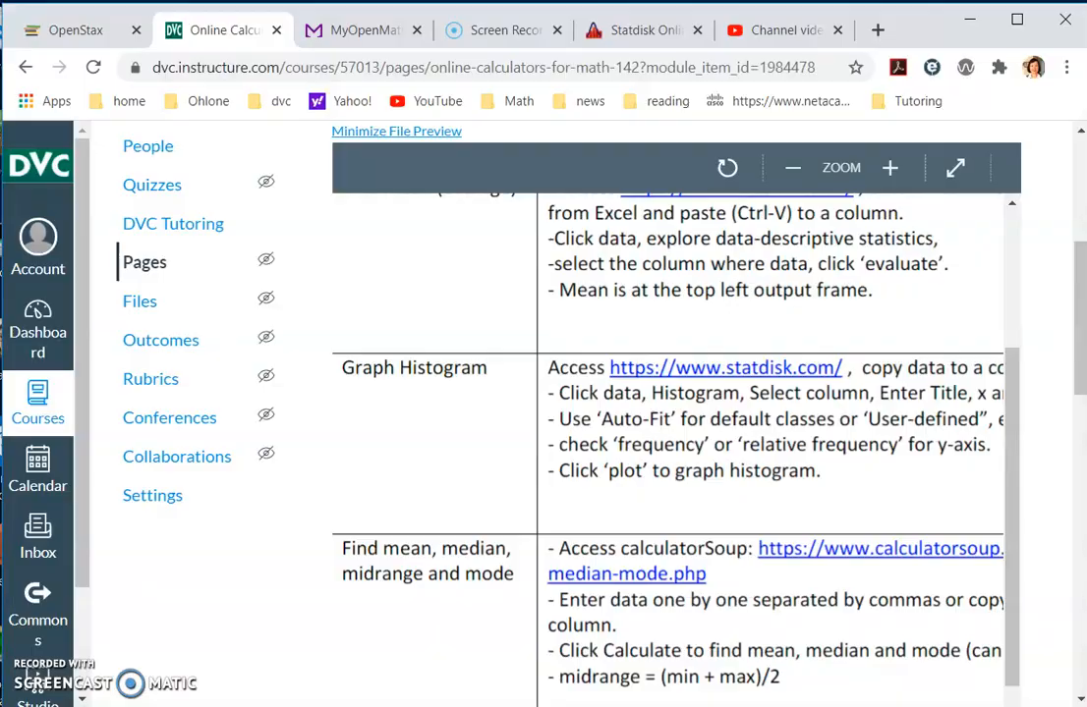
{"action": "left_click", "coordinate": [646, 29]}
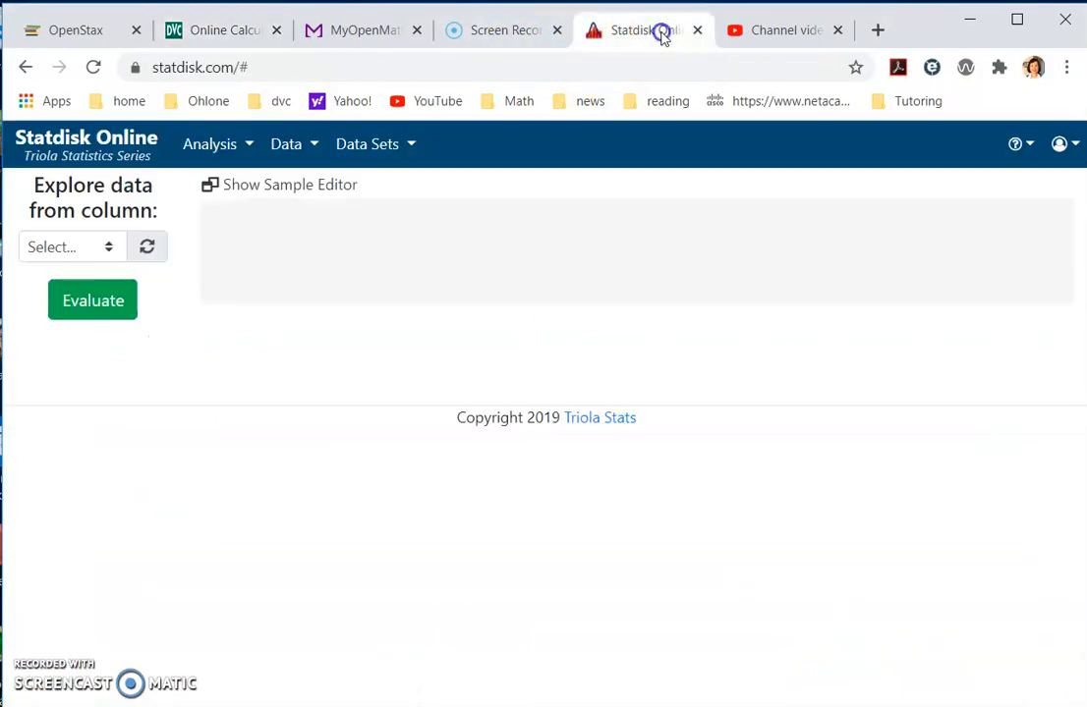
{"action": "left_click", "coordinate": [325, 189]}
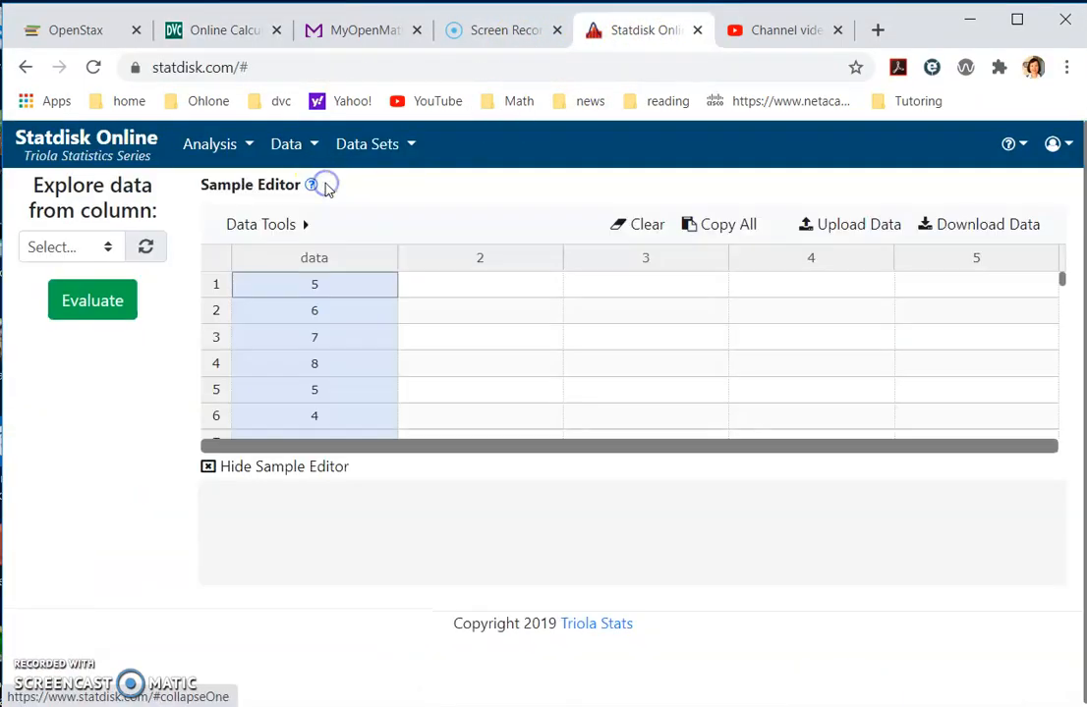
{"action": "left_click", "coordinate": [477, 284]}
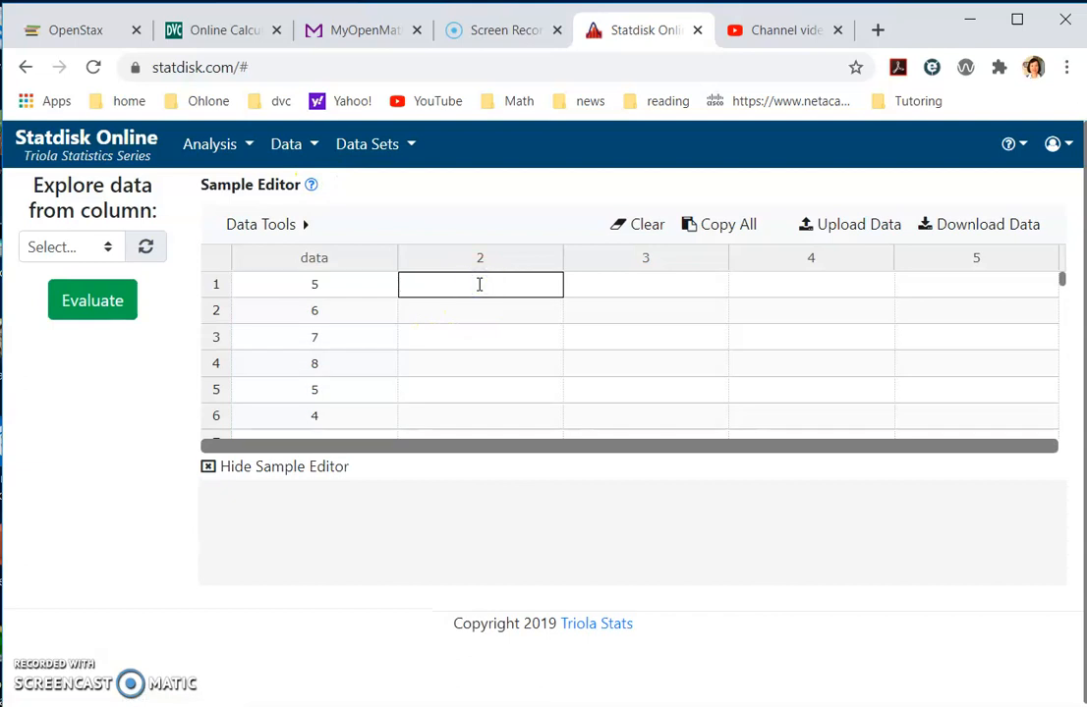
{"action": "key", "text": "ctrl+v"}
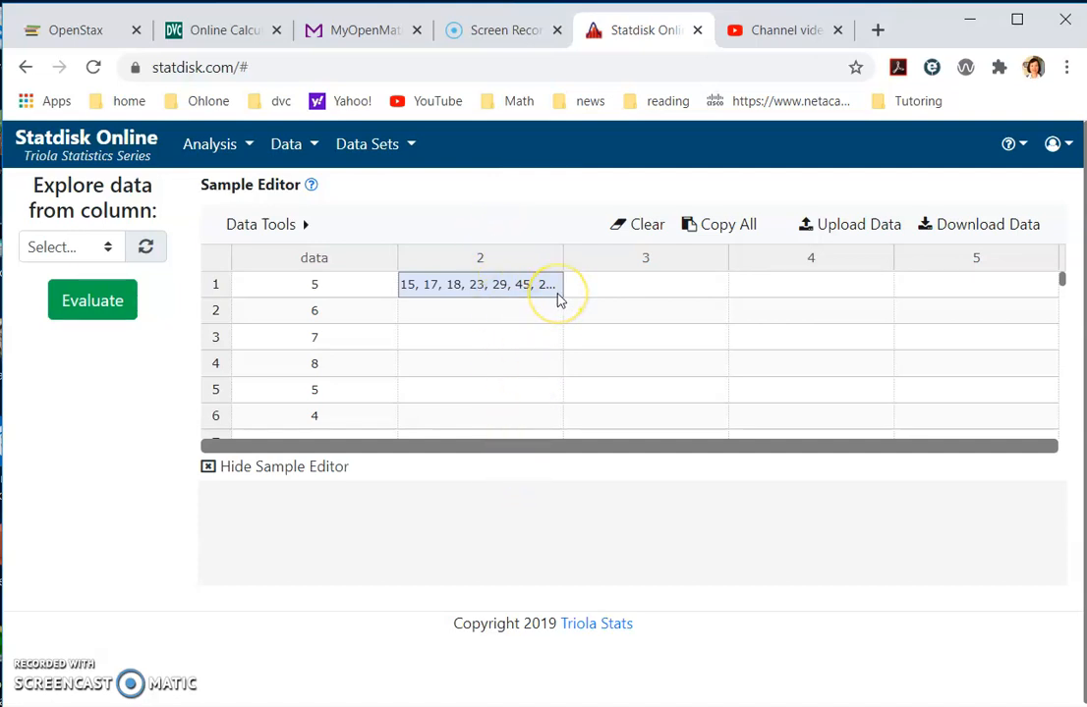
{"action": "double_click", "coordinate": [519, 284]}
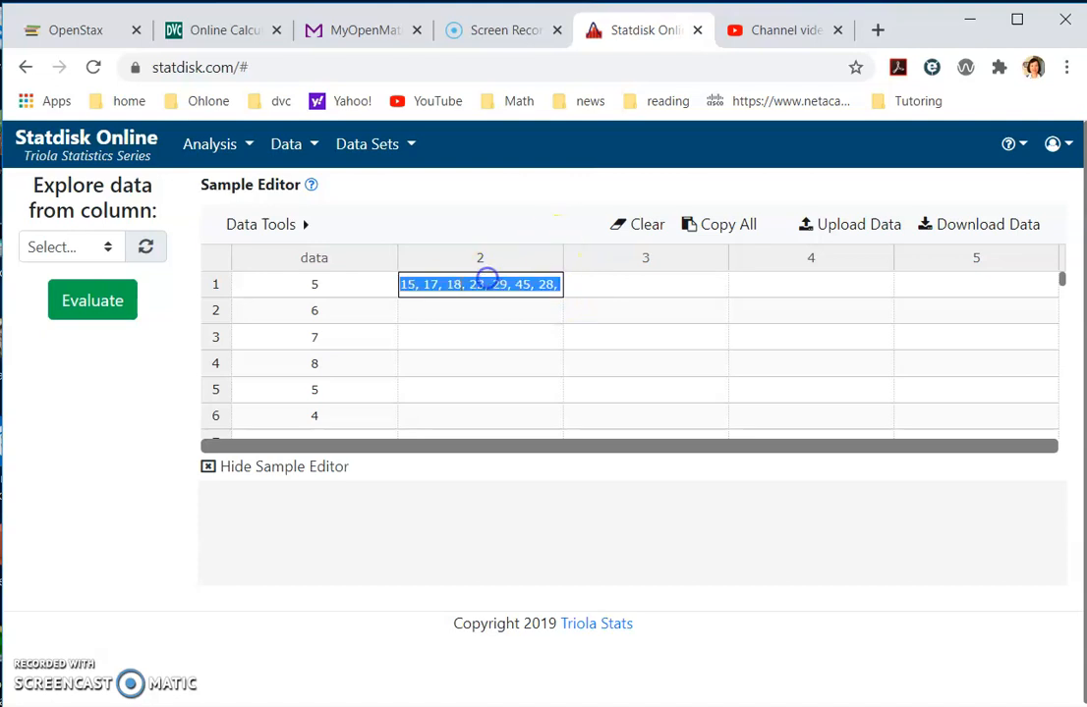
{"action": "key", "text": "BackSpace"}
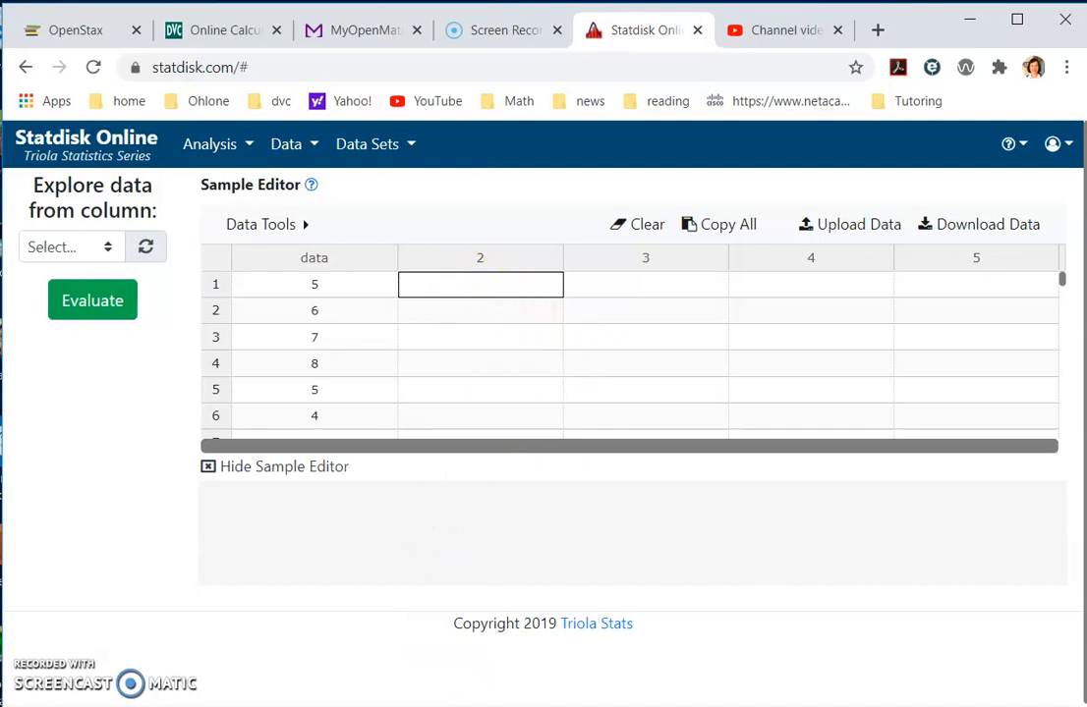
Switch to the Excel workbook and paste the copied Data2 list into cell C2 of Sheet2
{"action": "key", "text": "alt+Tab"}
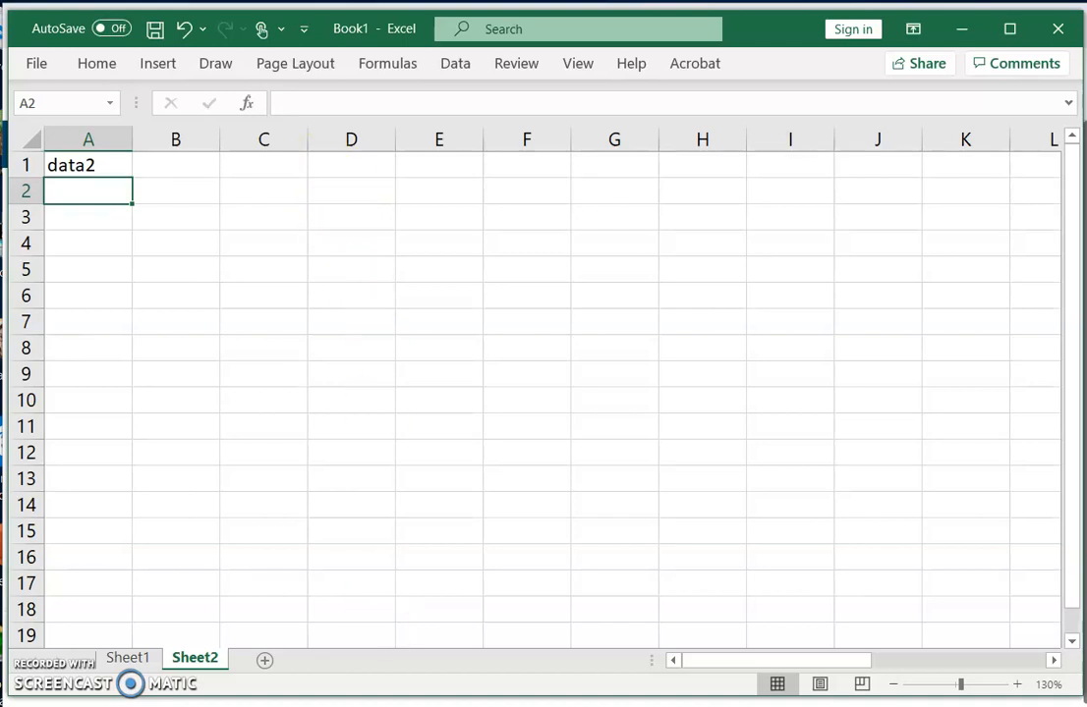
{"action": "left_click", "coordinate": [257, 186]}
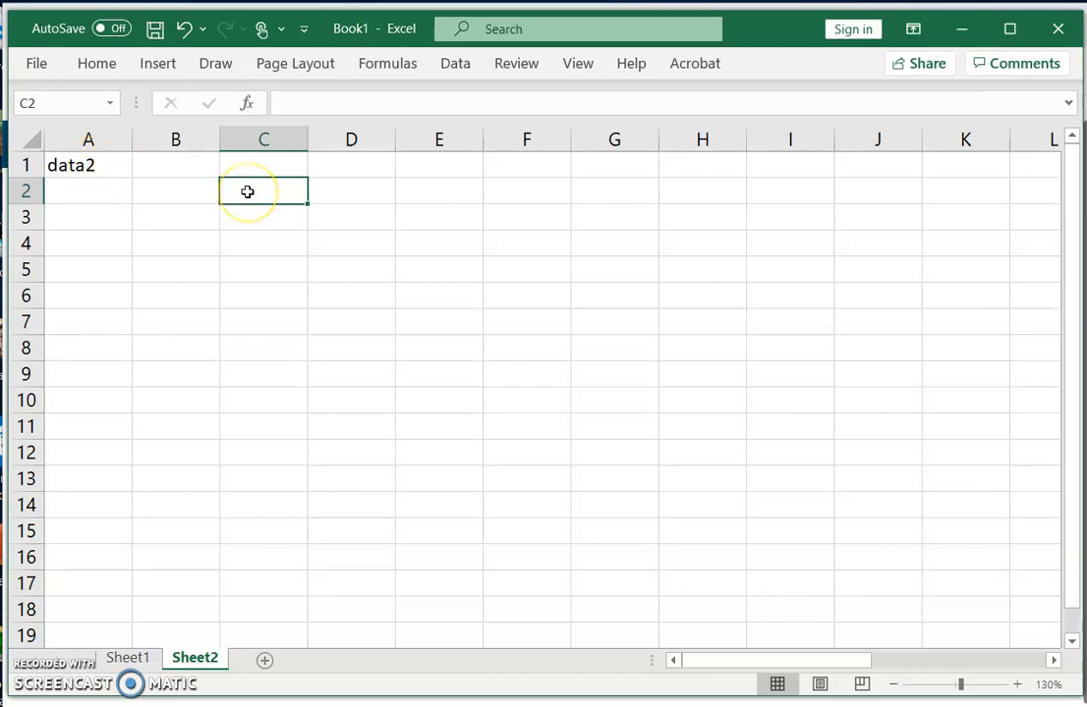
{"action": "key", "text": "ctrl+v"}
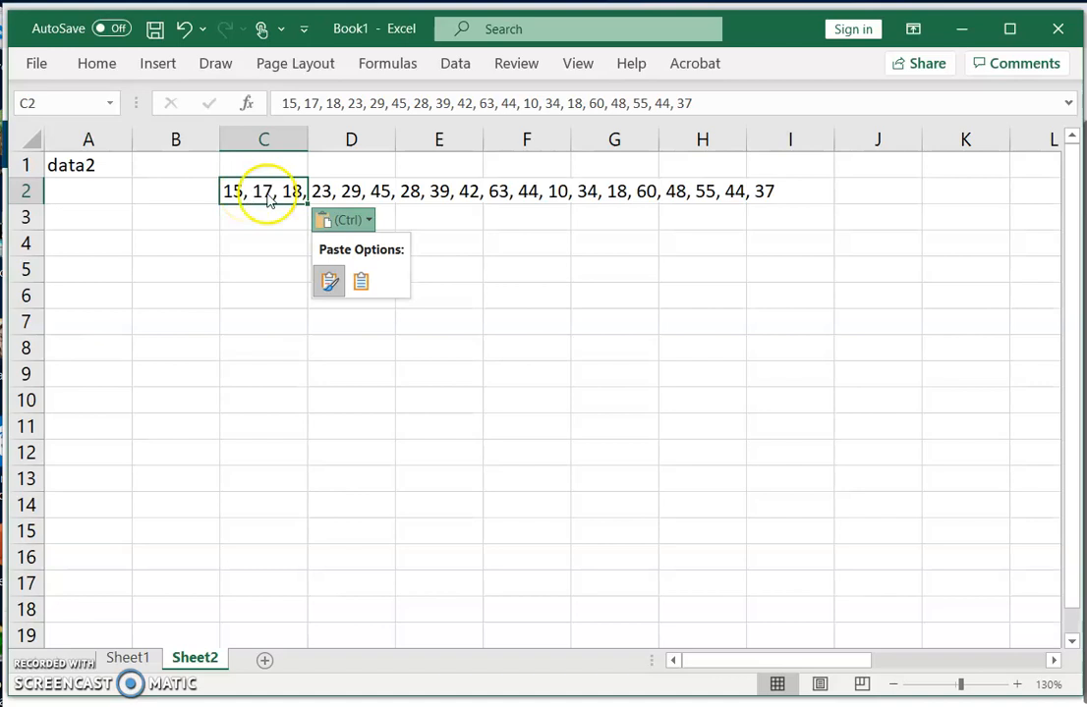
{"action": "left_click", "coordinate": [573, 269]}
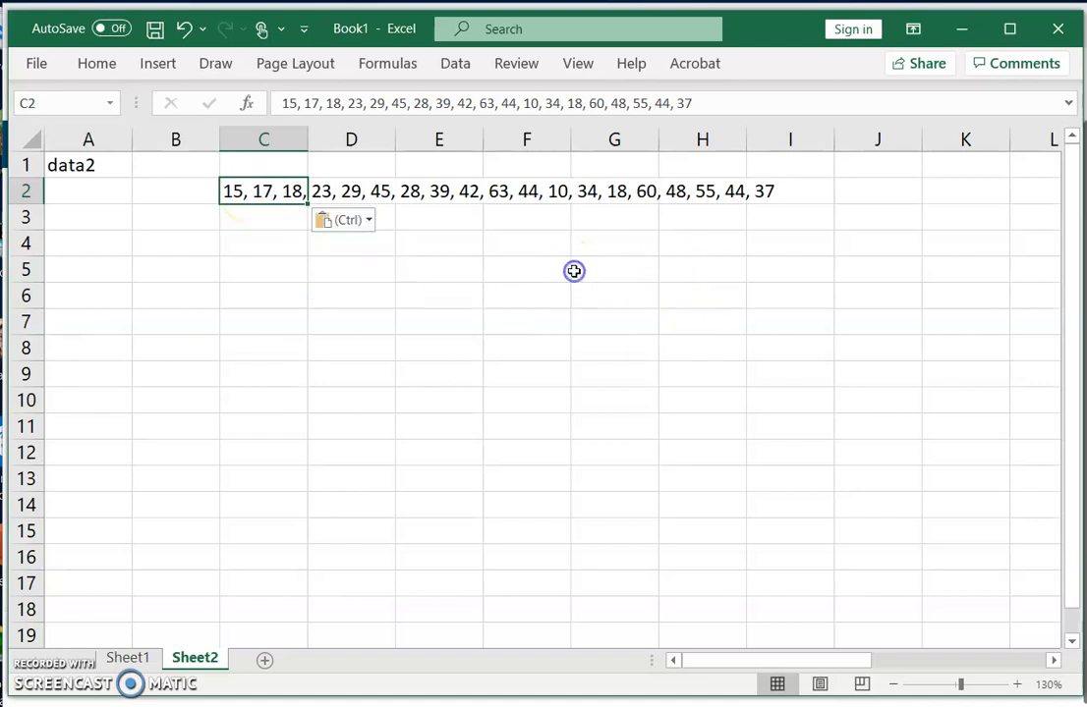
{"action": "left_click", "coordinate": [362, 222]}
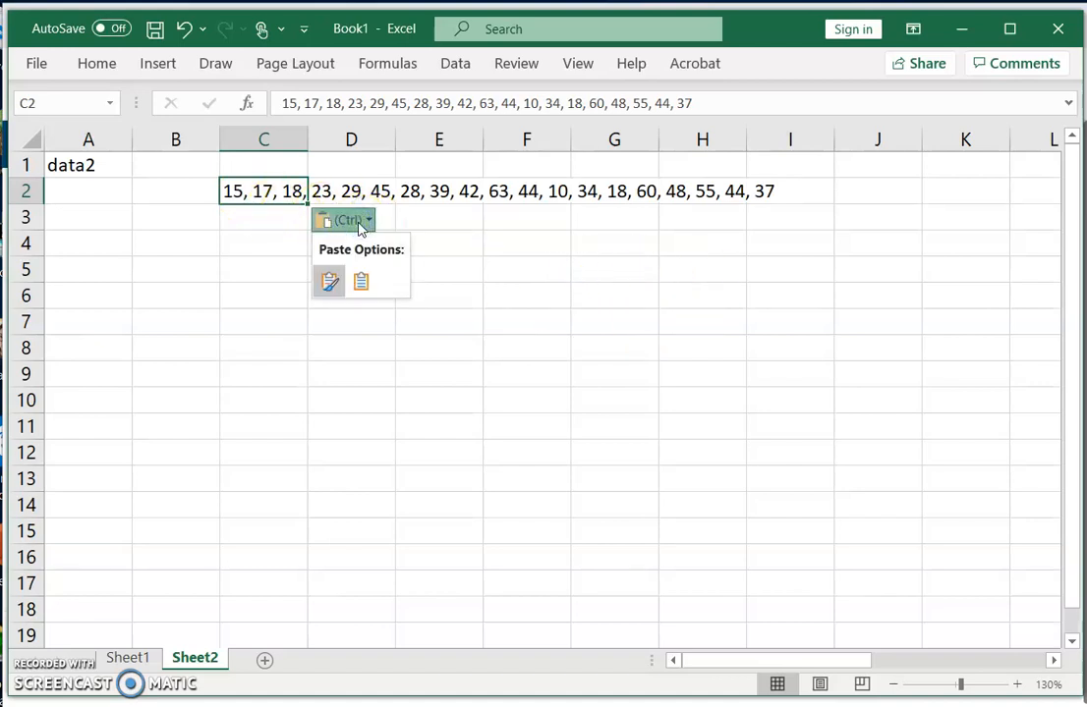
{"action": "left_click", "coordinate": [363, 282]}
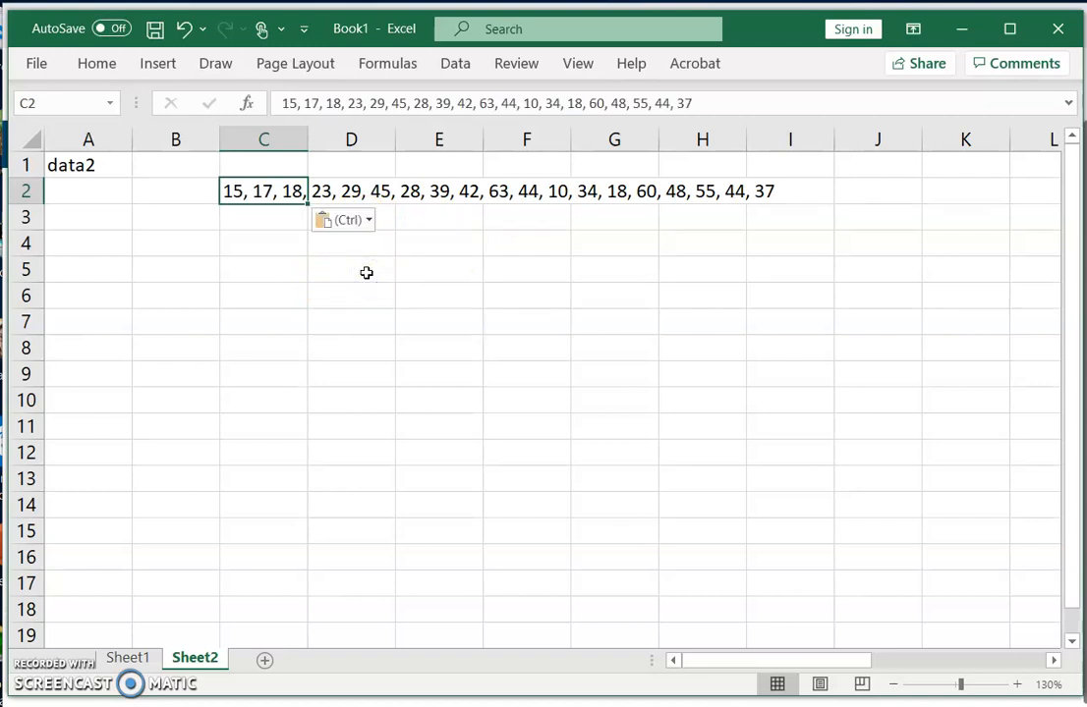
{"action": "left_click", "coordinate": [428, 269]}
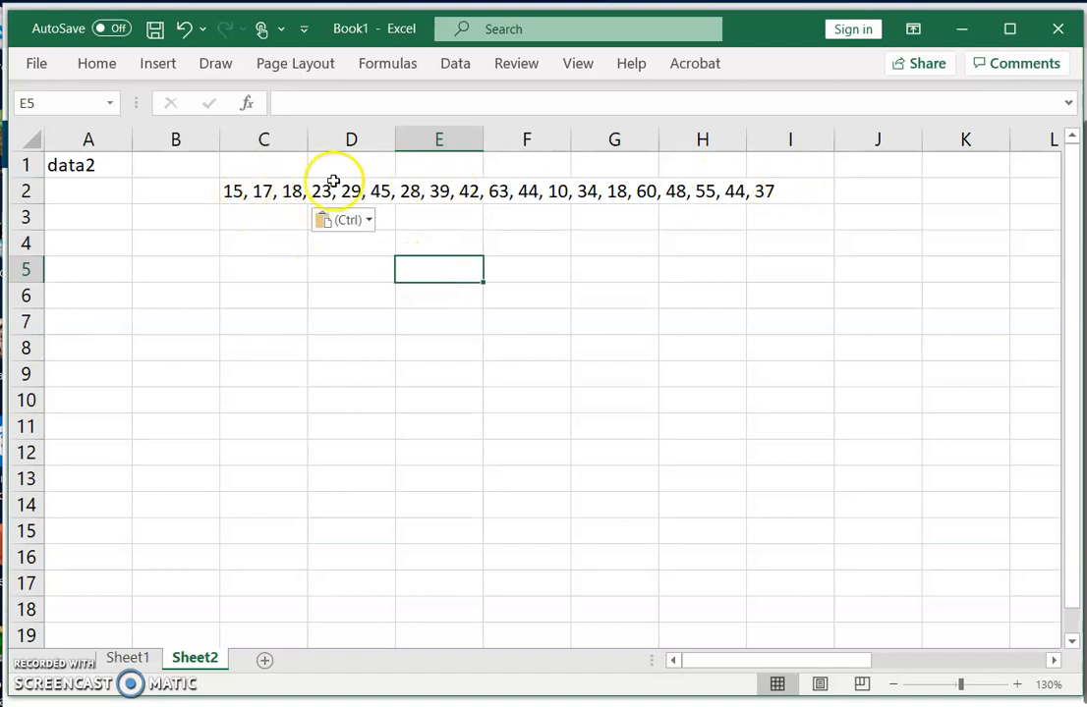
Split the list in C2 into separate cells with Text to Columns, using Delimited data, comma and space delimiters, and General format
{"action": "left_click", "coordinate": [229, 187]}
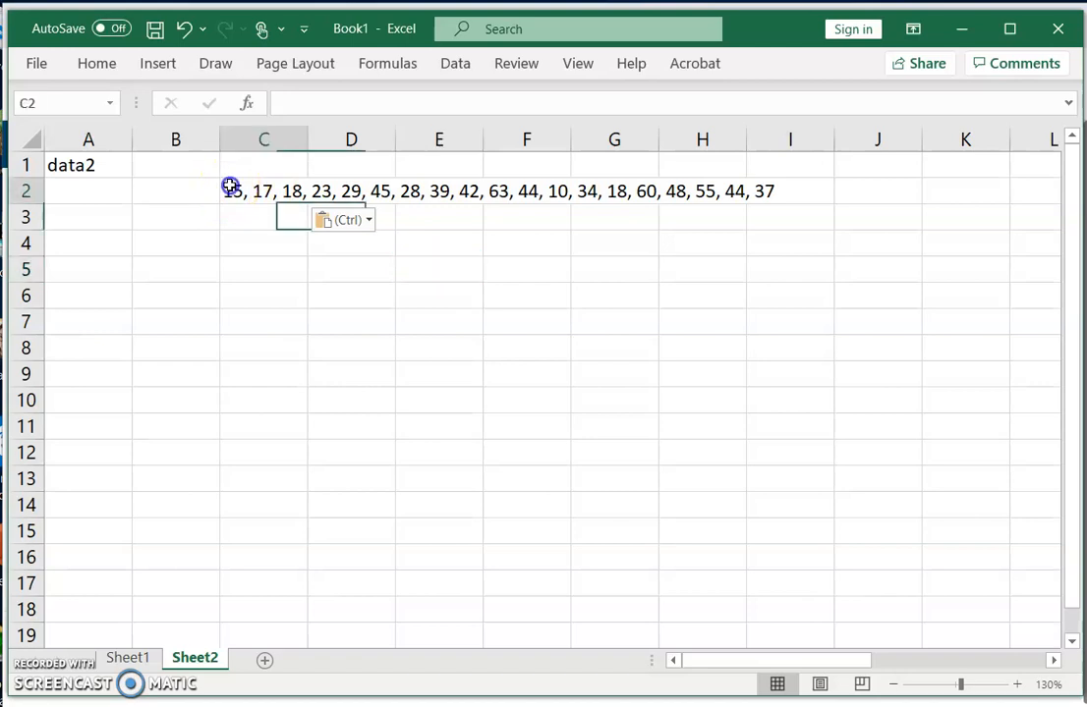
{"action": "left_click", "coordinate": [454, 69]}
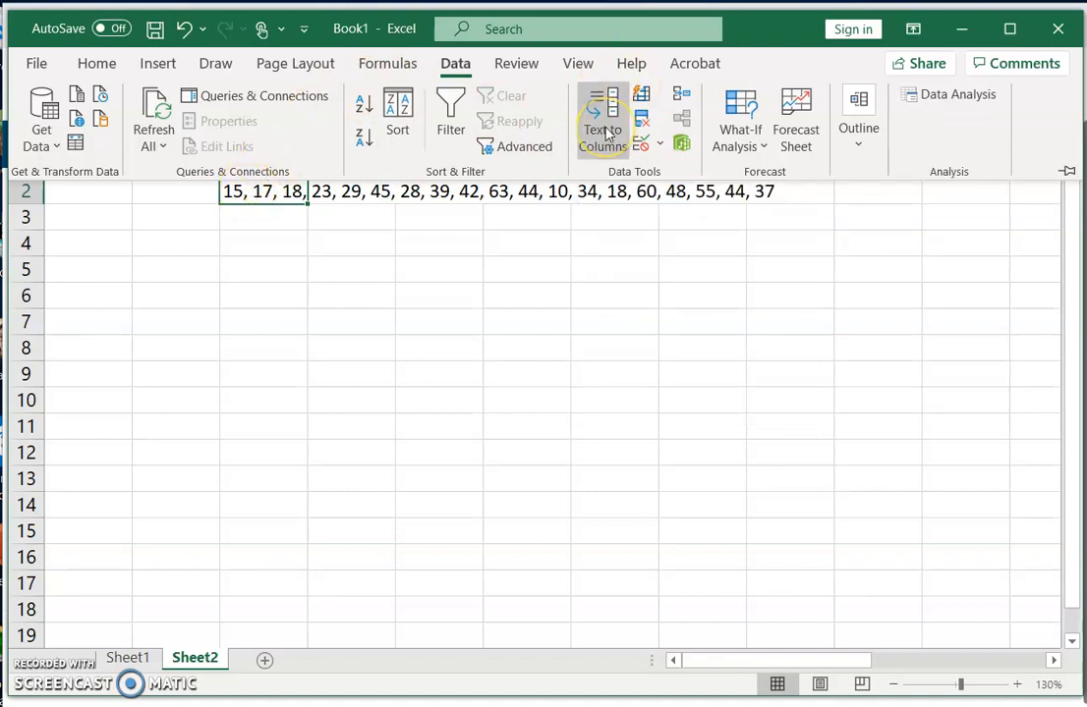
{"action": "left_click", "coordinate": [311, 304]}
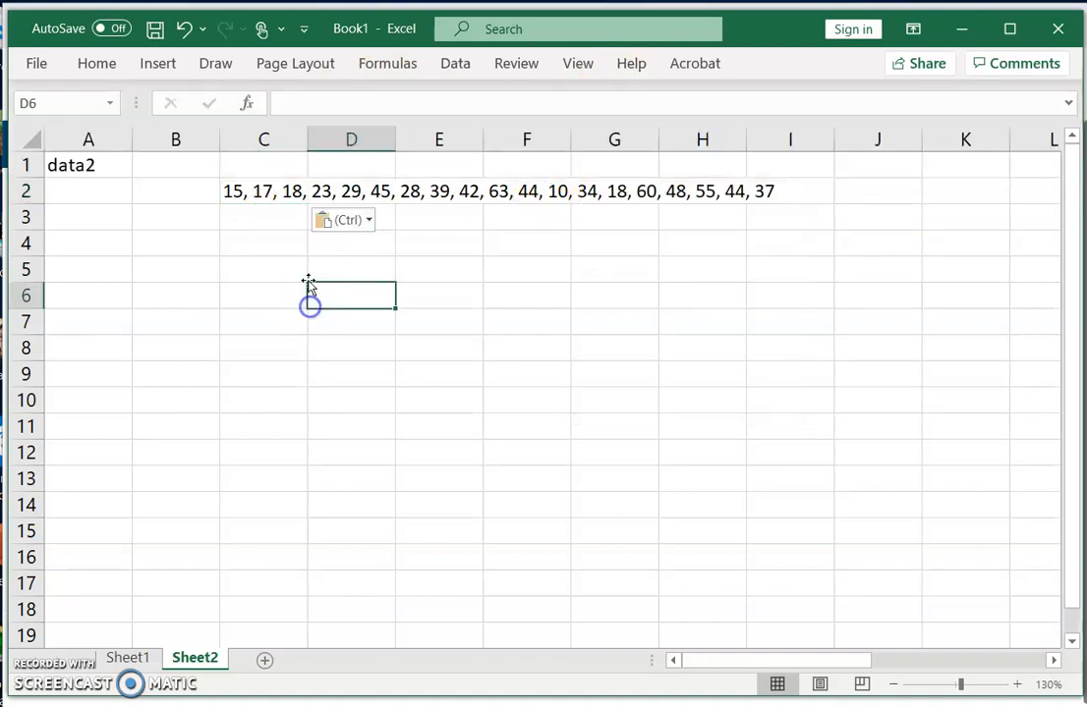
{"action": "left_click", "coordinate": [264, 191]}
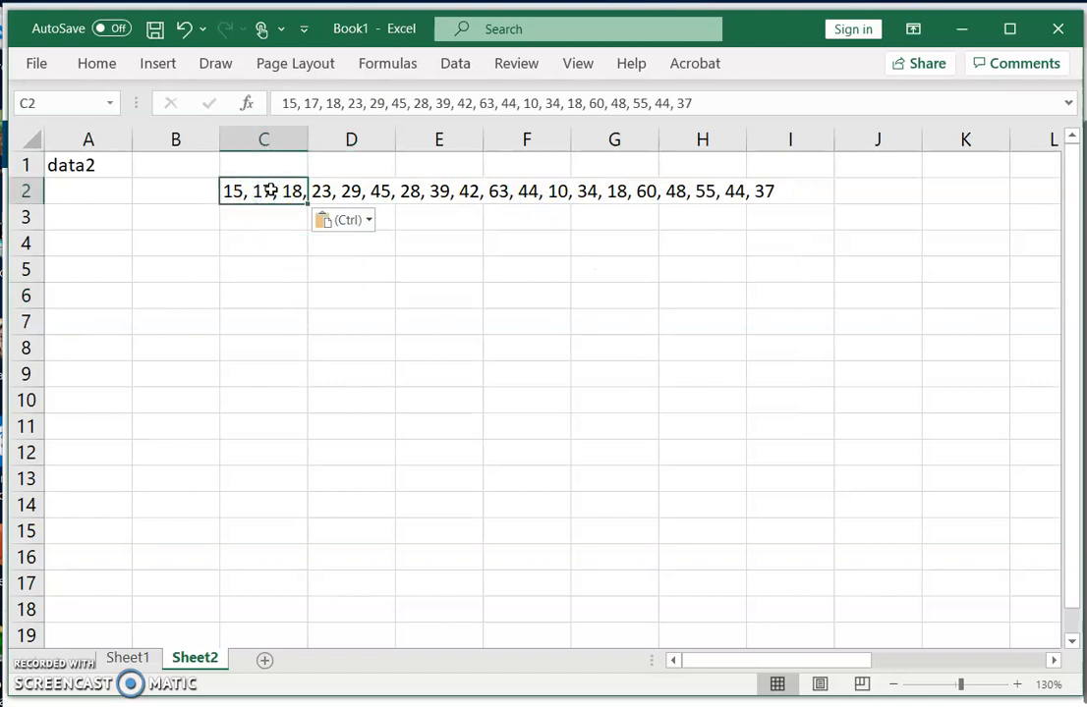
{"action": "left_click", "coordinate": [453, 67]}
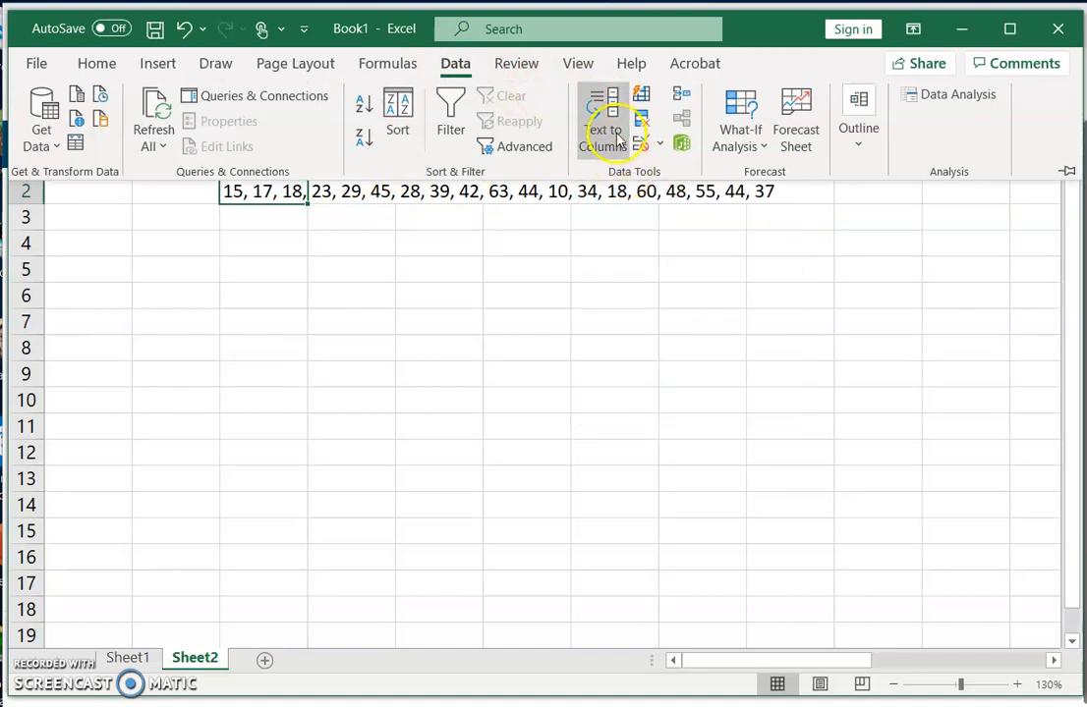
{"action": "left_click", "coordinate": [614, 132]}
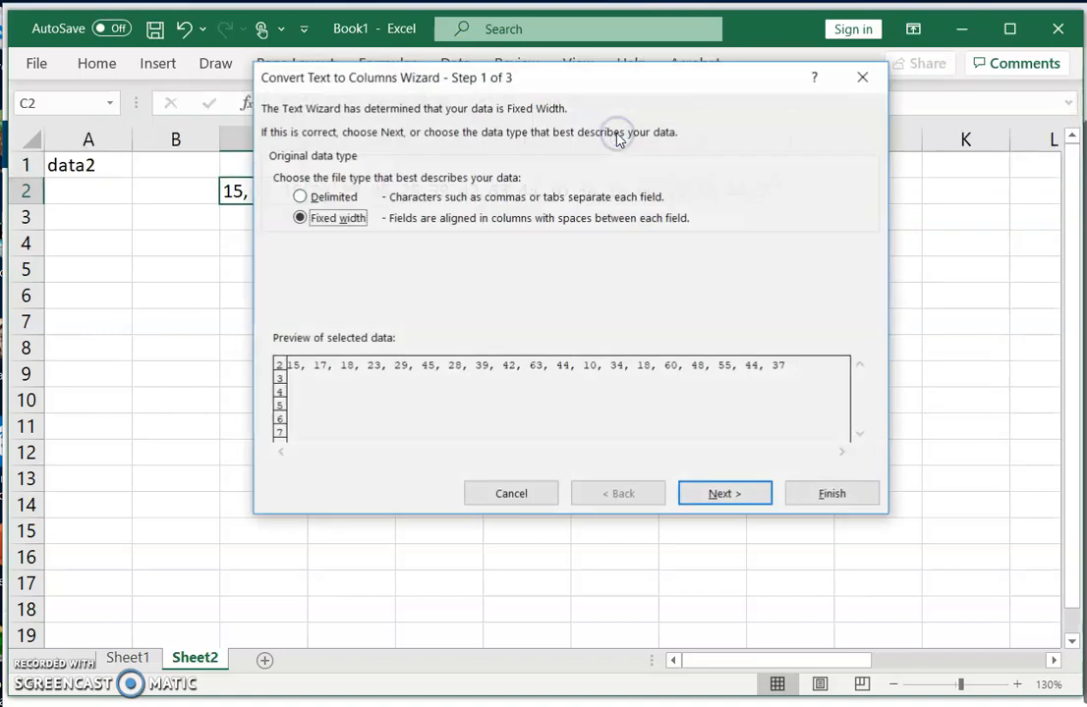
{"action": "left_click", "coordinate": [328, 200]}
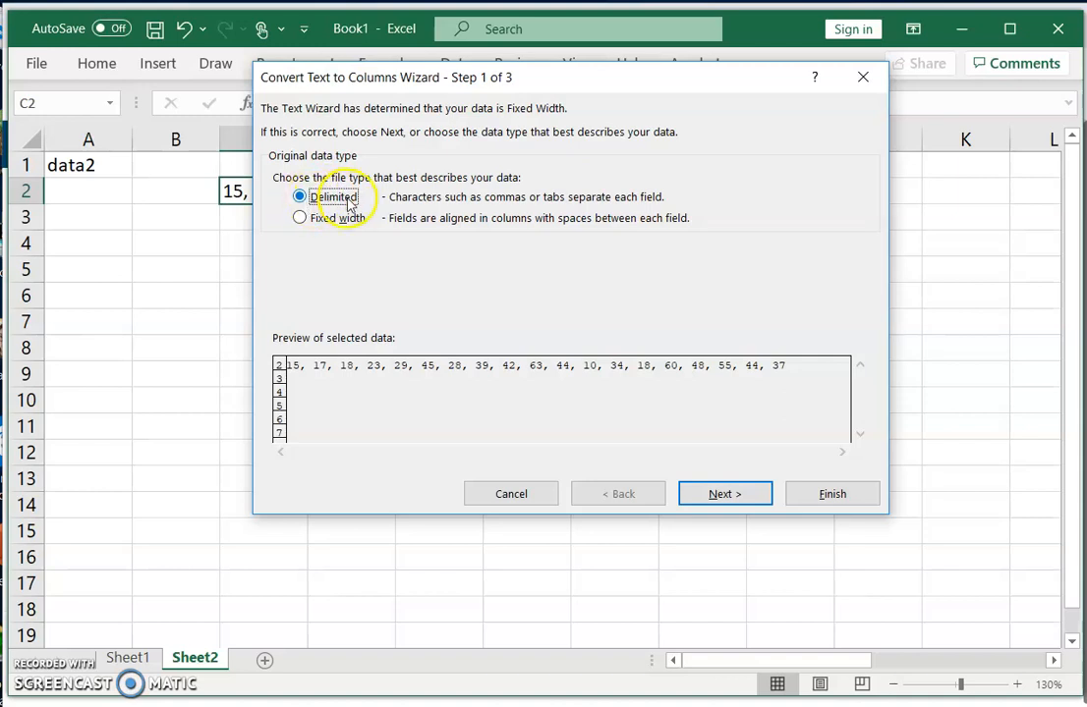
{"action": "left_click", "coordinate": [739, 496]}
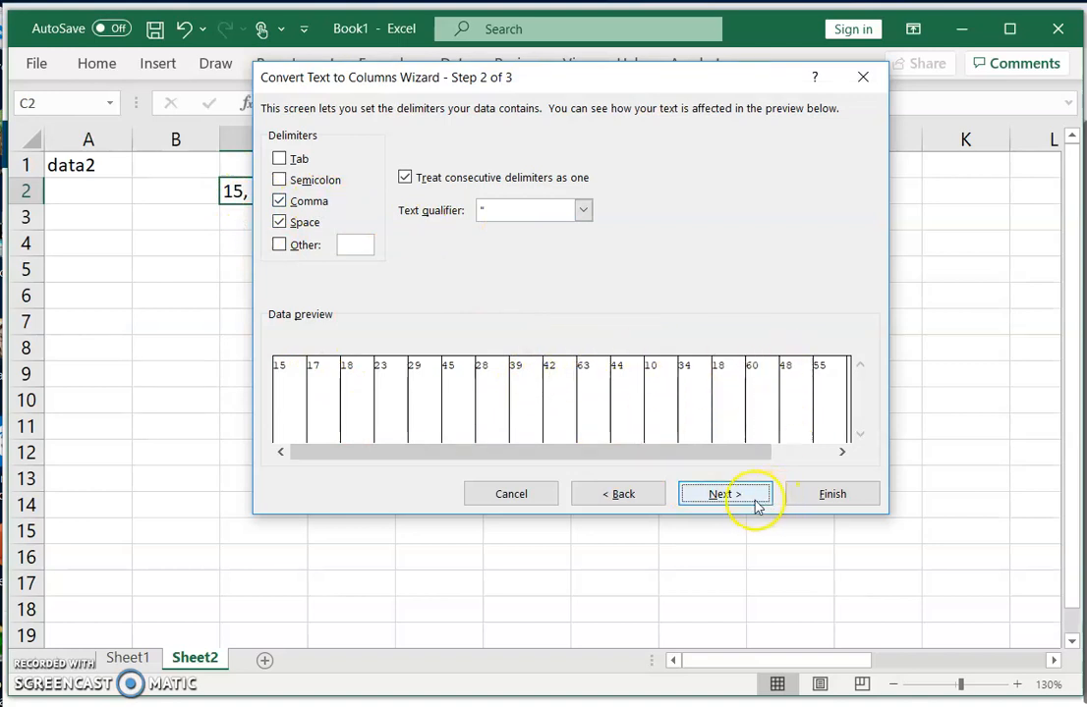
{"action": "left_click", "coordinate": [722, 494]}
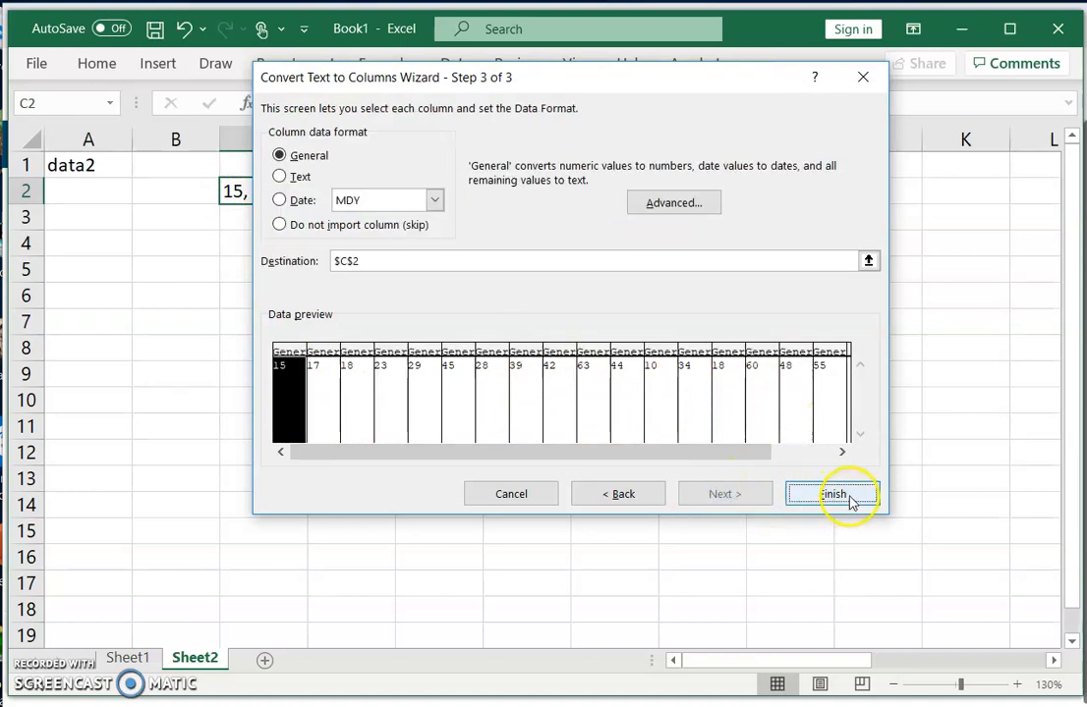
{"action": "left_click", "coordinate": [834, 494]}
Copy the split values in C2:U2 and paste them transposed down column A, starting at A2
{"action": "left_click_drag", "start_coordinate": [272, 190], "coordinate": [817, 195]}
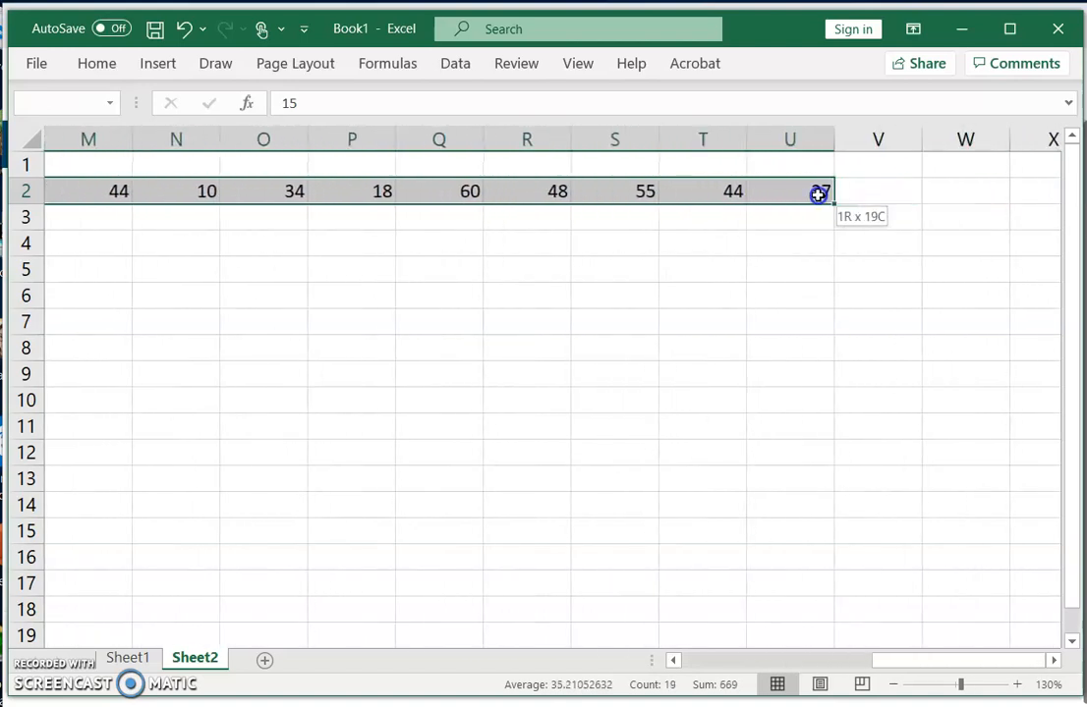
{"action": "right_click", "coordinate": [557, 190]}
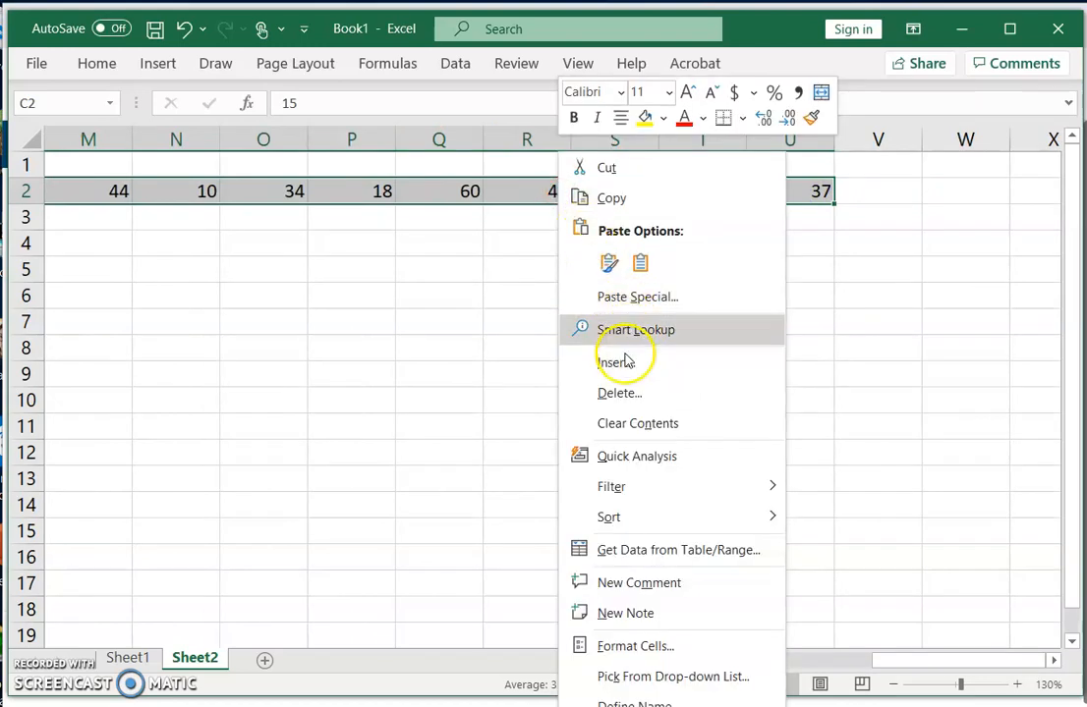
{"action": "left_click", "coordinate": [621, 196]}
{"action": "scroll", "coordinate": [644, 205], "scroll_direction": "left", "scroll_amount": 1}
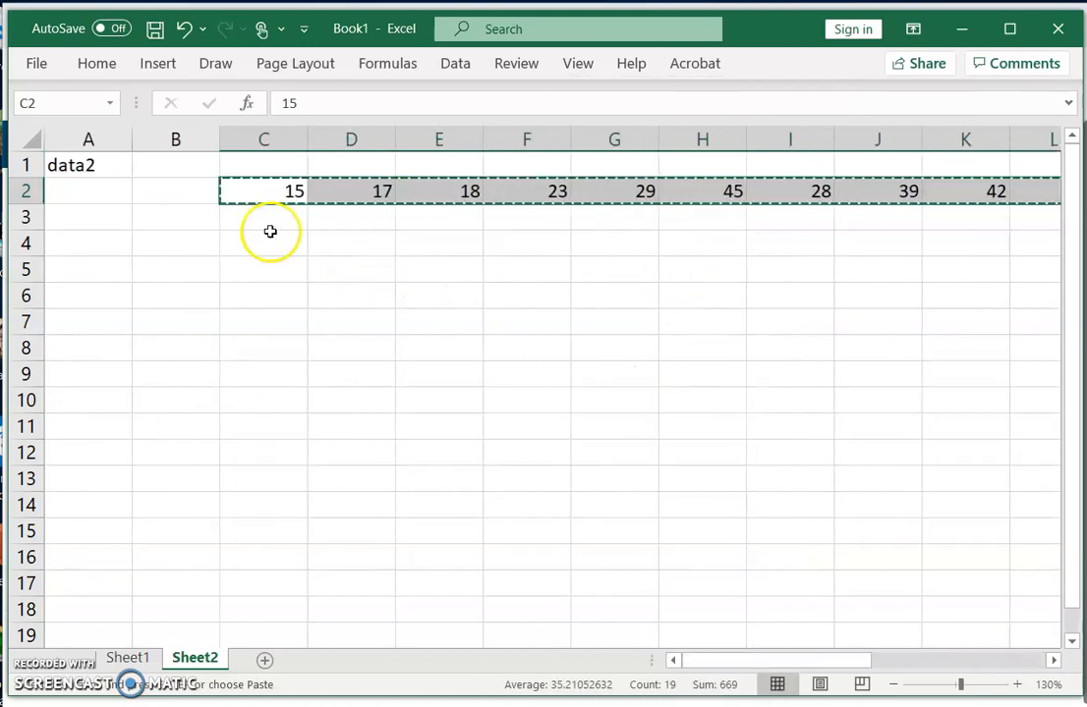
{"action": "left_click", "coordinate": [95, 191]}
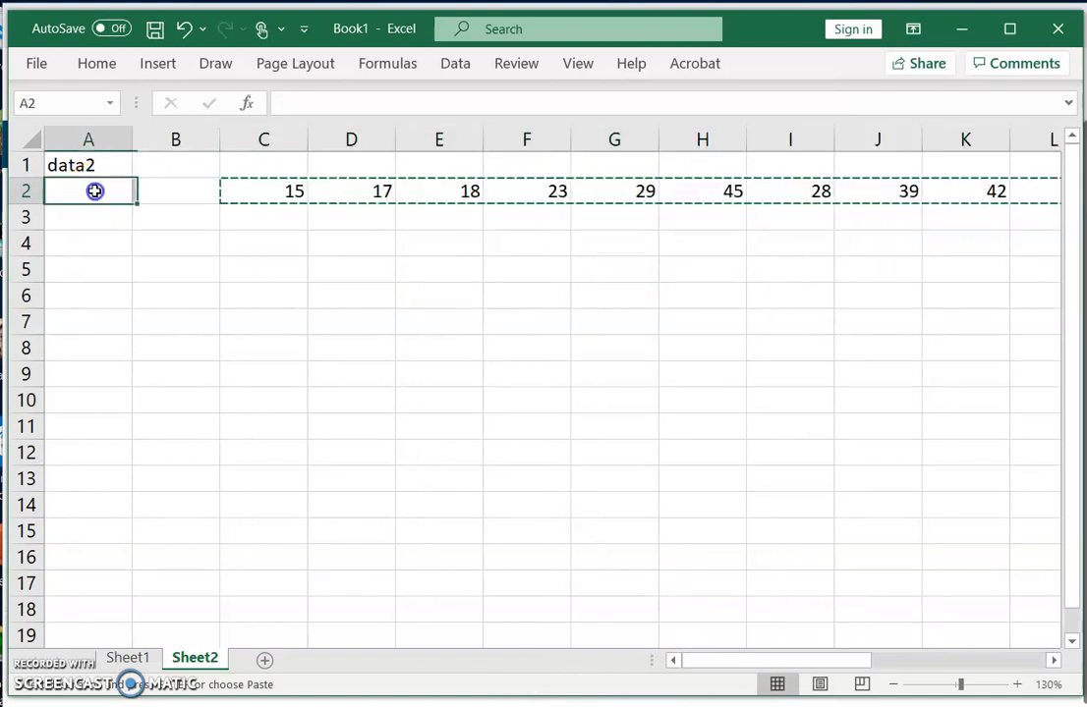
{"action": "right_click", "coordinate": [94, 191]}
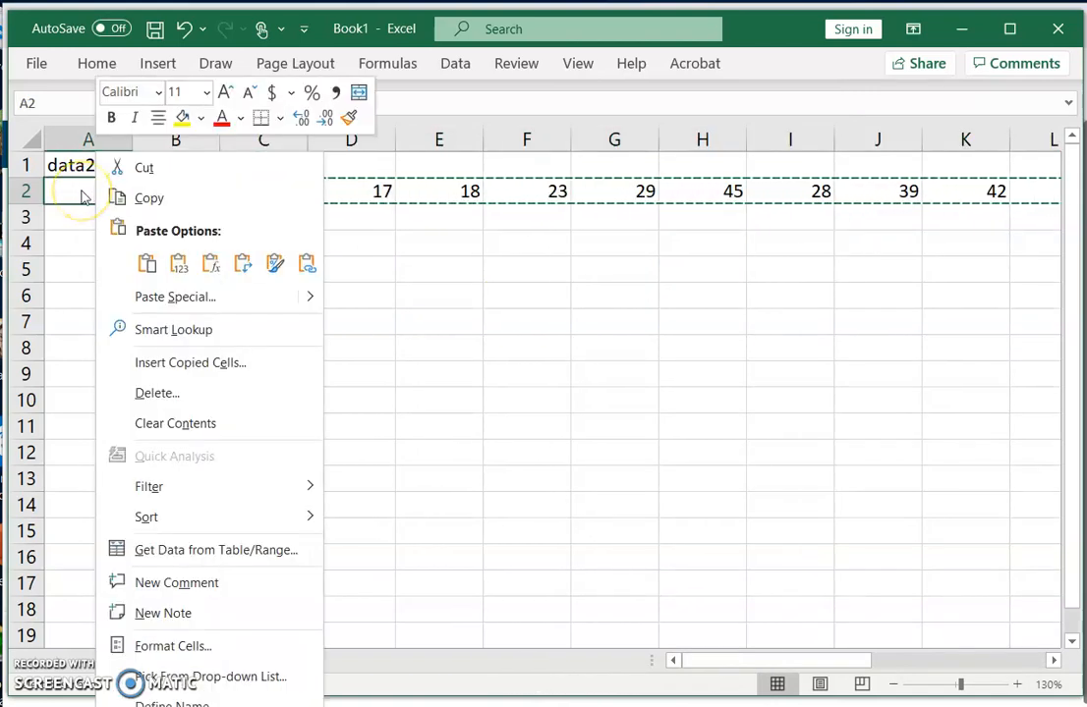
{"action": "left_click", "coordinate": [146, 264]}
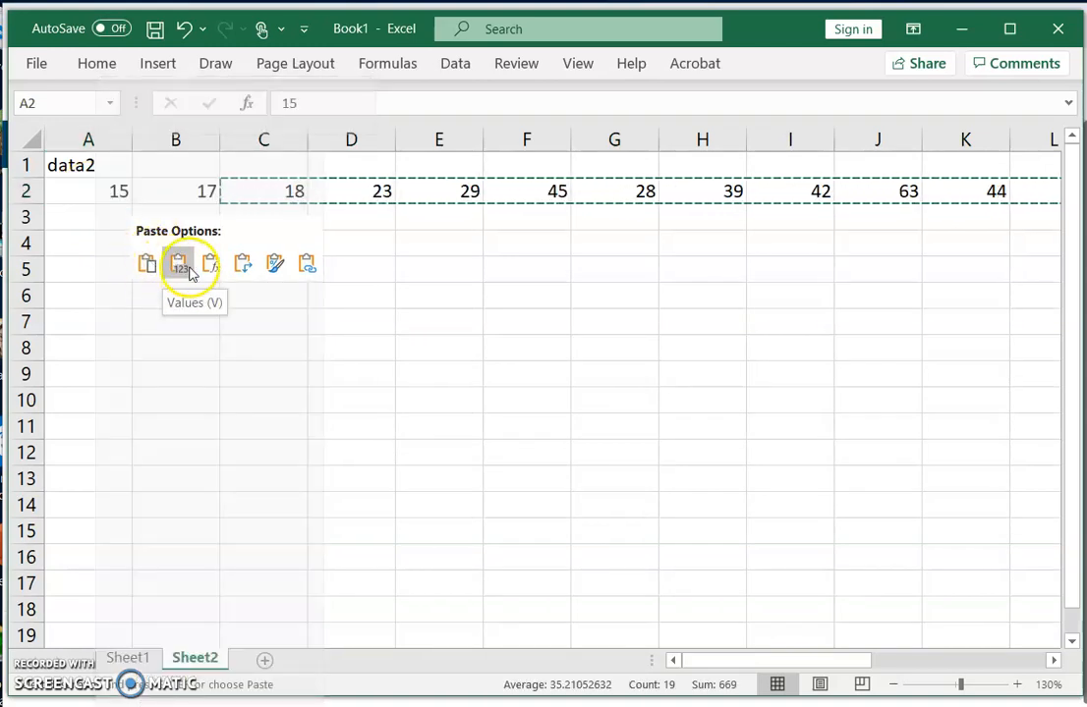
{"action": "left_click", "coordinate": [243, 265]}
Delete the original horizontal values in row 2 from C2 onward
{"action": "left_click_drag", "start_coordinate": [237, 193], "coordinate": [1014, 201]}
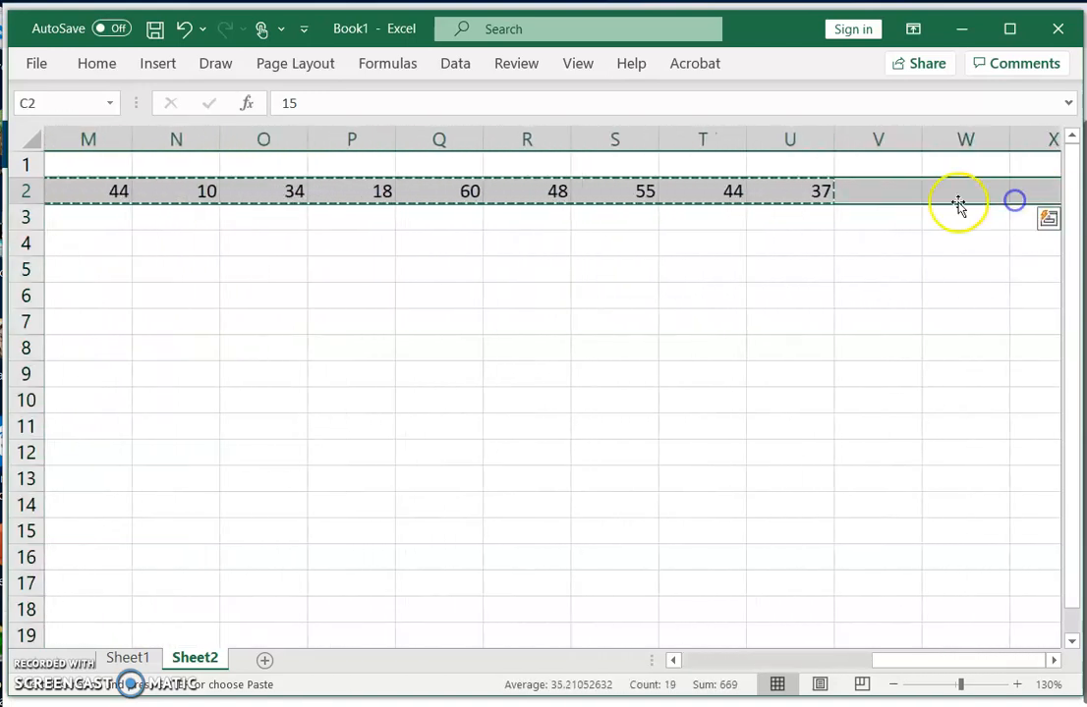
{"action": "key", "text": "Delete"}
{"action": "left_click", "coordinate": [356, 306]}
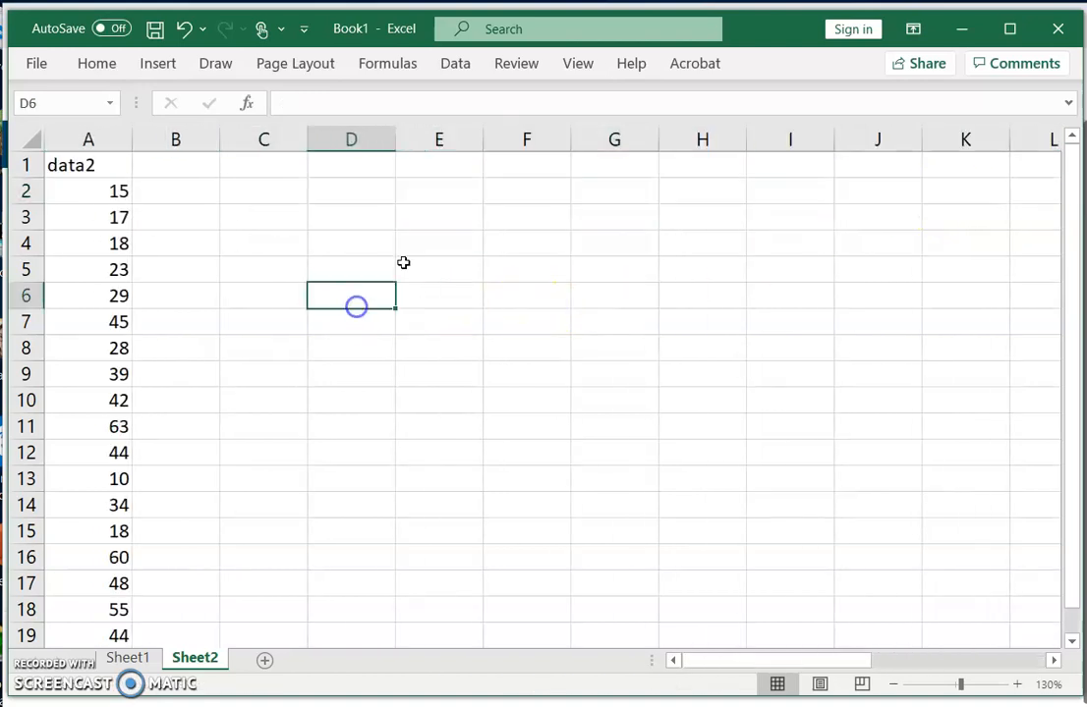
Copy the values in A2:A20, switch to Statdisk, and paste them into column 2 of the Sample Editor from row 1
{"action": "left_click_drag", "start_coordinate": [109, 192], "coordinate": [126, 610]}
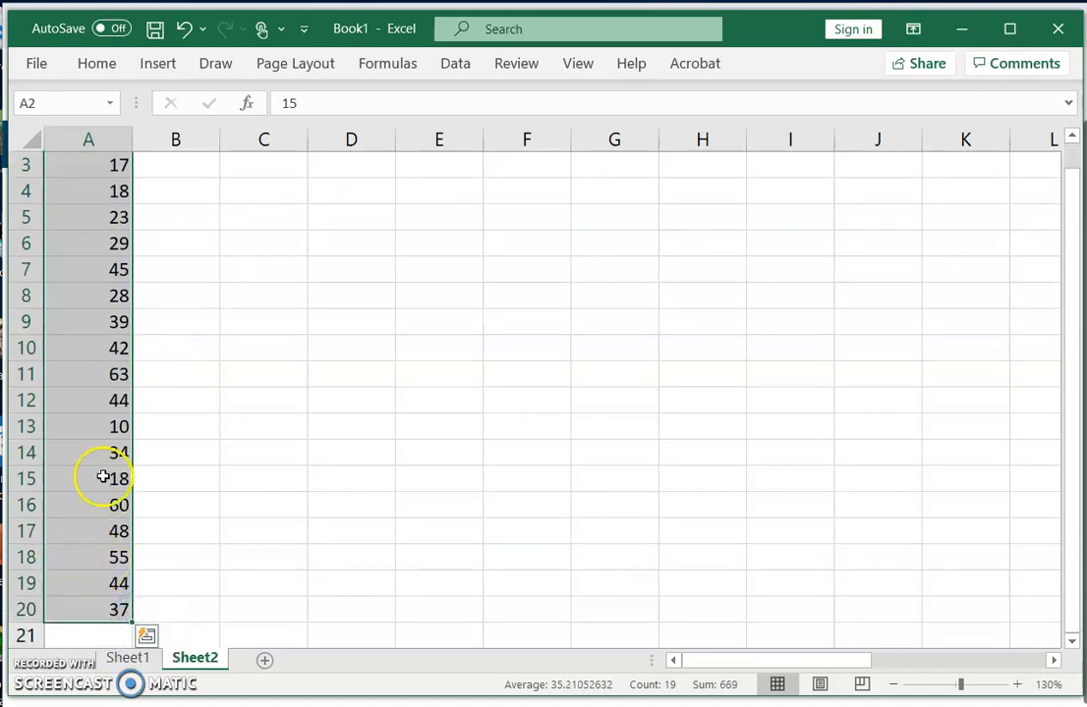
{"action": "right_click", "coordinate": [100, 474]}
{"action": "left_click", "coordinate": [180, 202]}
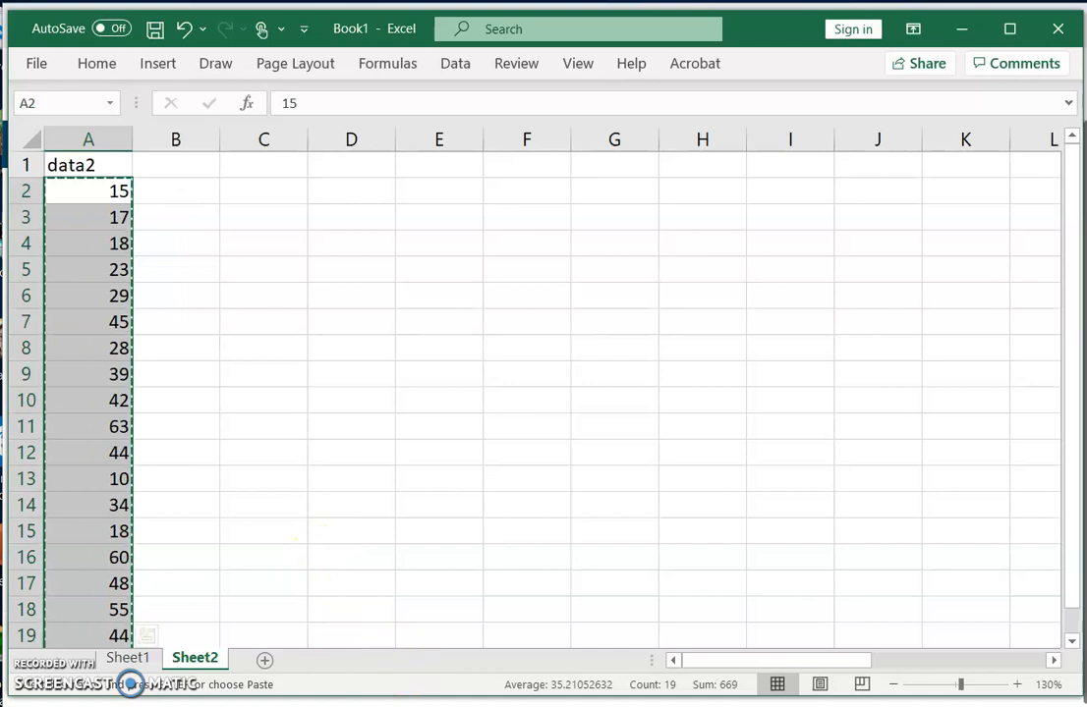
{"action": "mouse_move", "coordinate": [385, 705]}
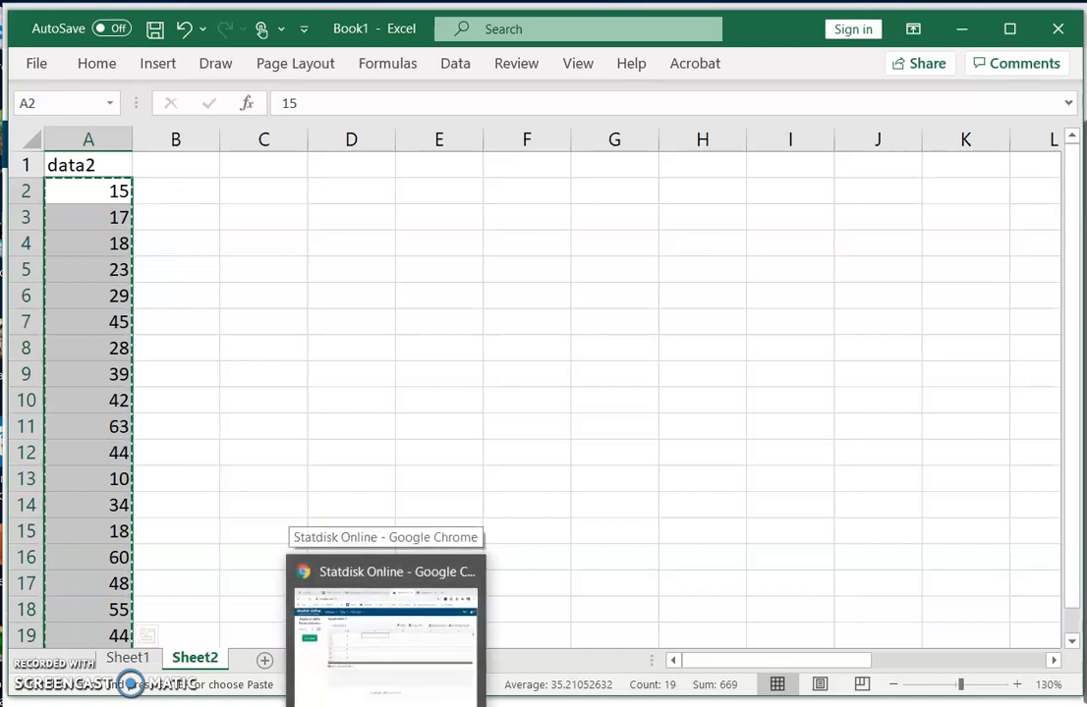
{"action": "left_click", "coordinate": [385, 705]}
{"action": "left_click", "coordinate": [502, 280]}
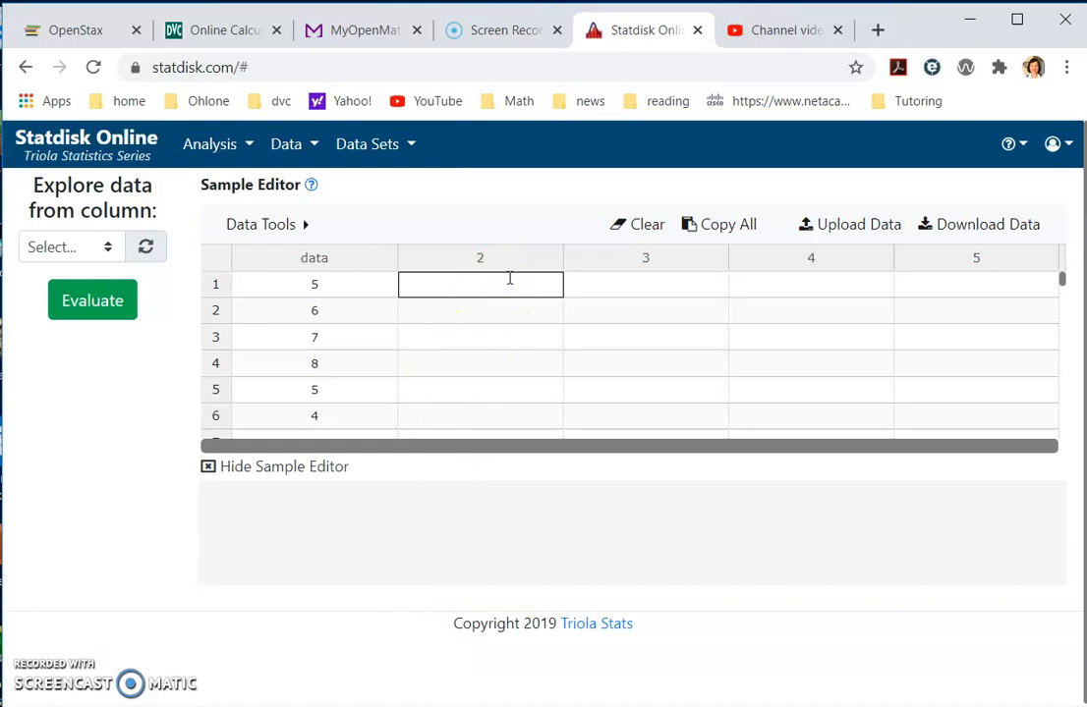
{"action": "key", "text": "ctrl+v"}
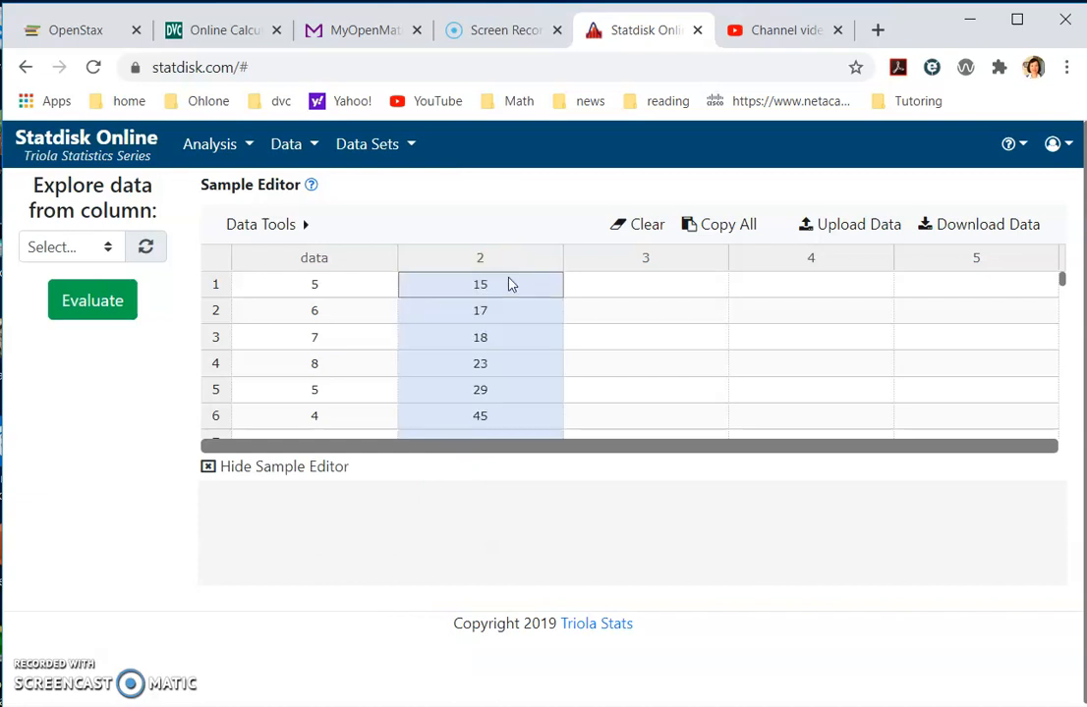
Compare the end of the pasted column in Statdisk with the source column in Excel, and return to Statdisk's first row
{"action": "scroll", "coordinate": [489, 305], "scroll_direction": "down", "scroll_amount": 2}
{"action": "scroll", "coordinate": [490, 304], "scroll_direction": "down", "scroll_amount": 3}
{"action": "scroll", "coordinate": [500, 322], "scroll_direction": "up", "scroll_amount": 1}
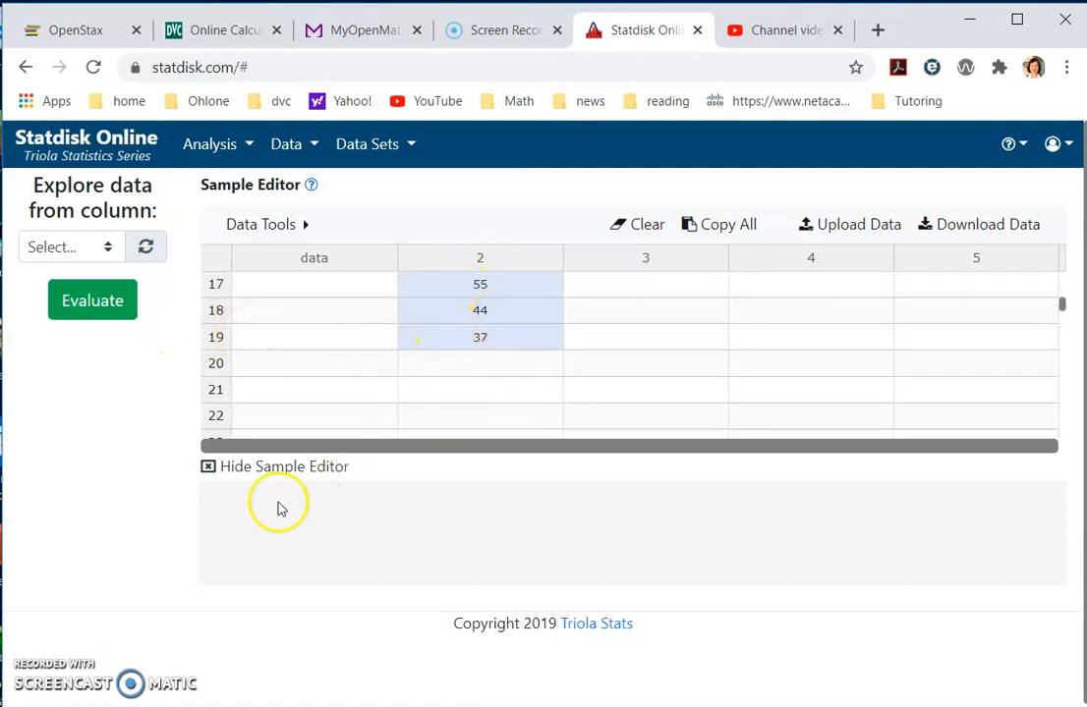
{"action": "key", "text": "alt+Tab"}
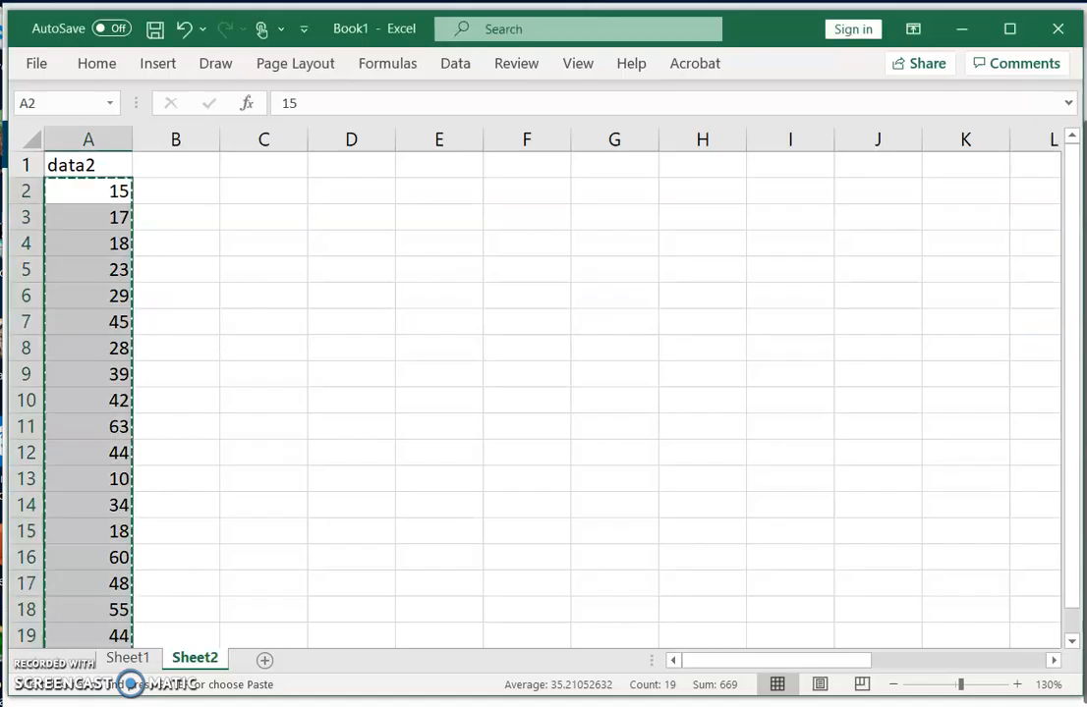
{"action": "scroll", "coordinate": [187, 393], "scroll_direction": "down", "scroll_amount": 2}
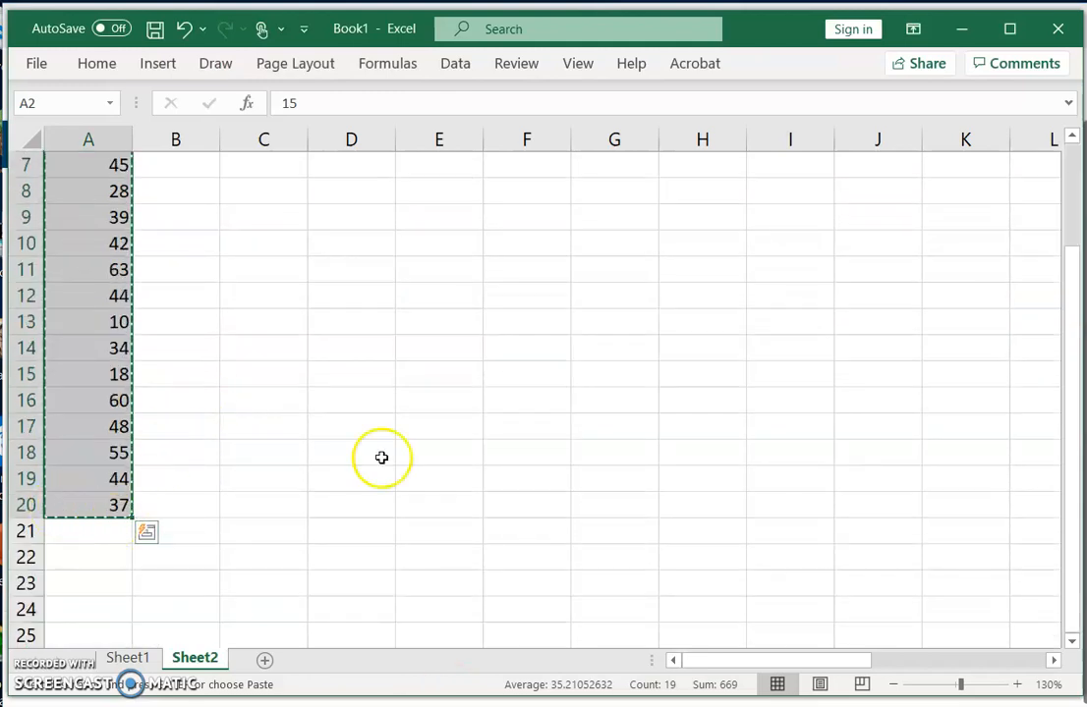
{"action": "scroll", "coordinate": [379, 442], "scroll_direction": "up", "scroll_amount": 2}
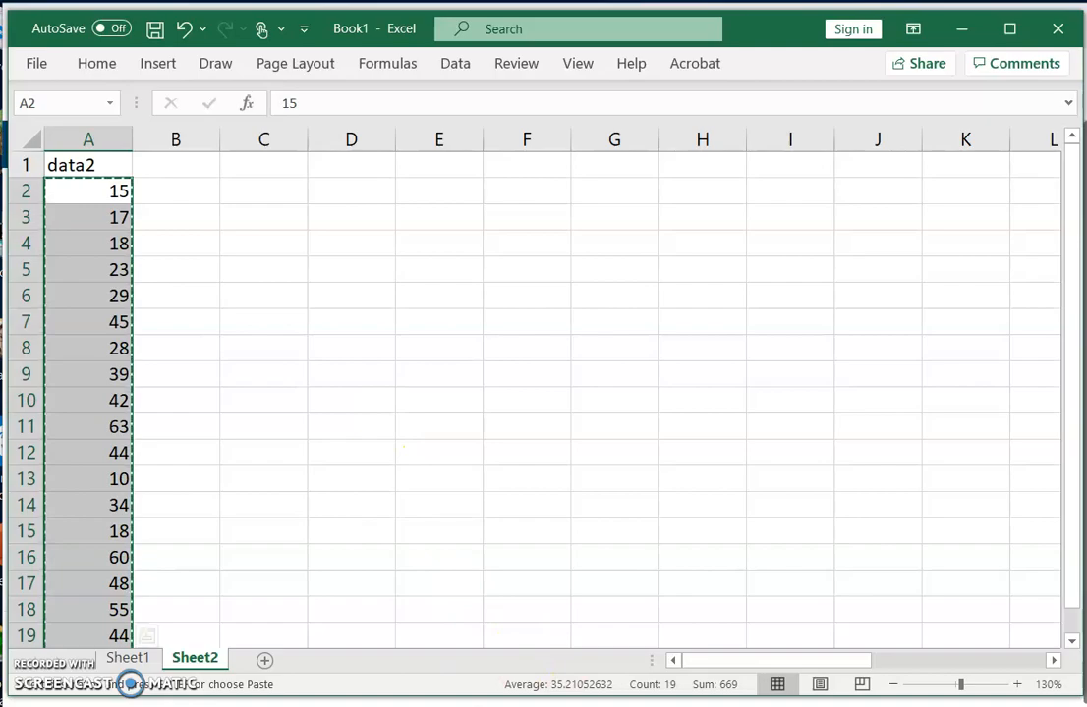
{"action": "key", "text": "alt+Tab"}
{"action": "scroll", "coordinate": [540, 354], "scroll_direction": "up", "scroll_amount": 5}
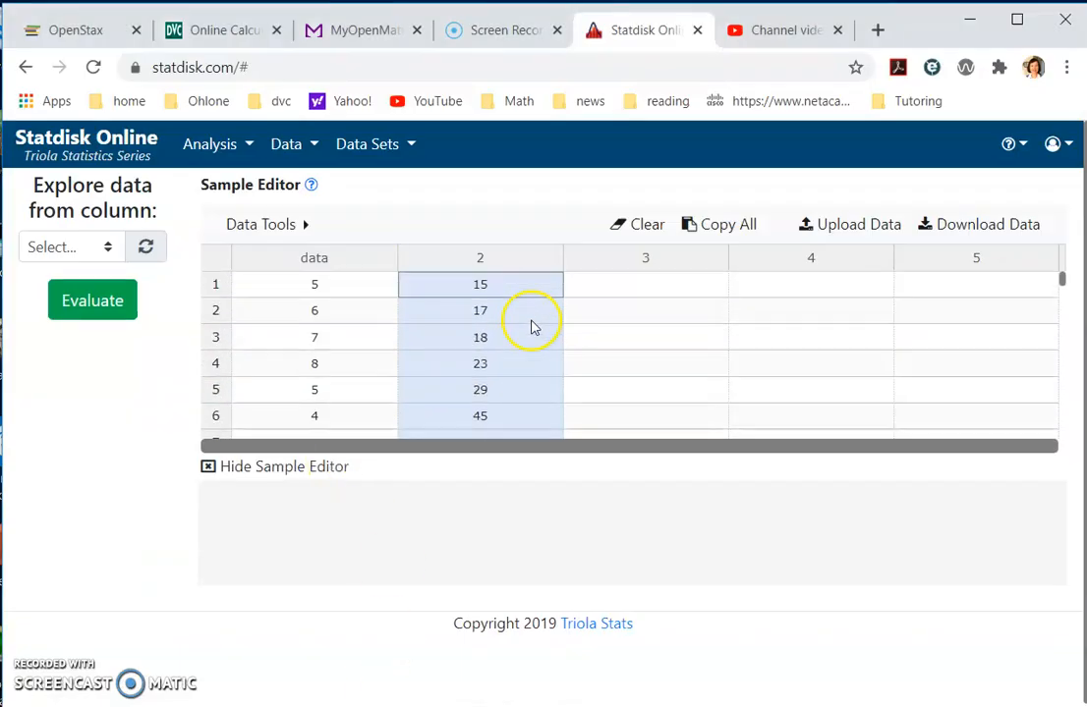
Title column 2 of the Sample Editor data2 and save the column titles
{"action": "left_click", "coordinate": [284, 223]}
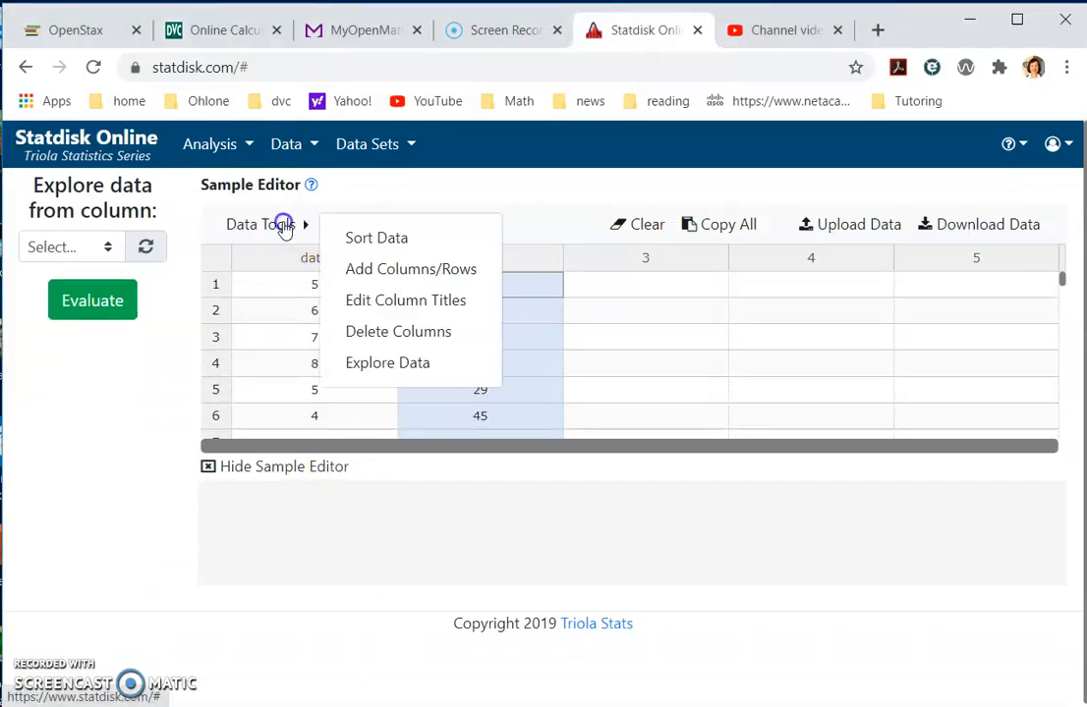
{"action": "left_click", "coordinate": [334, 301]}
{"action": "left_click", "coordinate": [394, 302]}
{"action": "type", "text": "data2"}
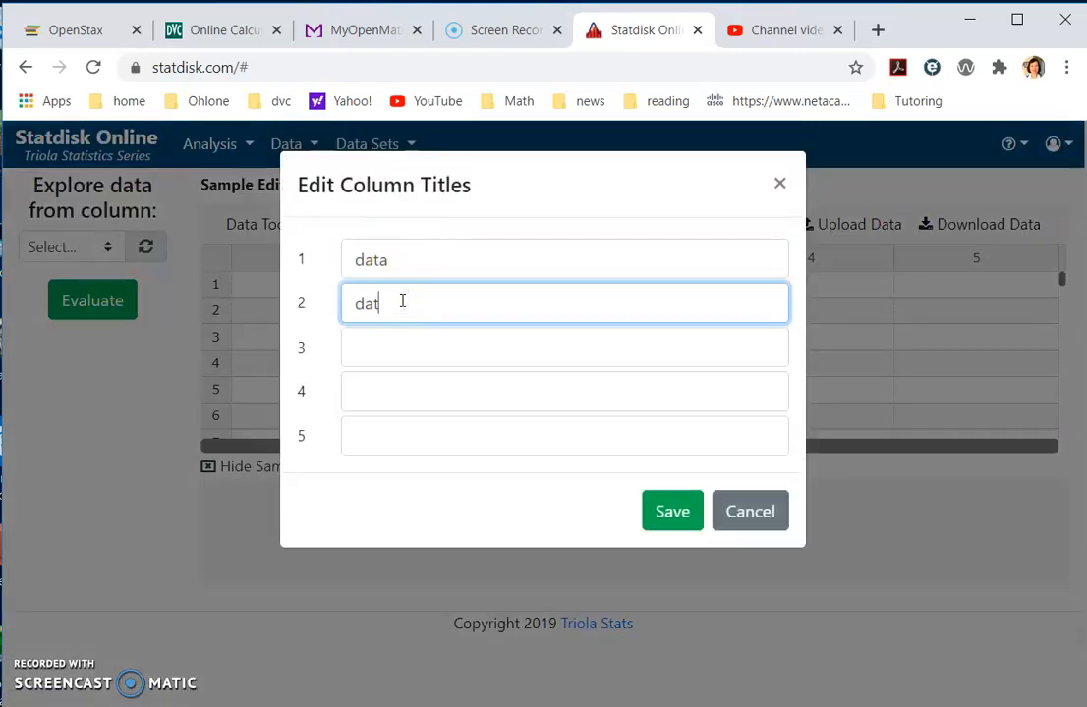
{"action": "left_click", "coordinate": [674, 513]}
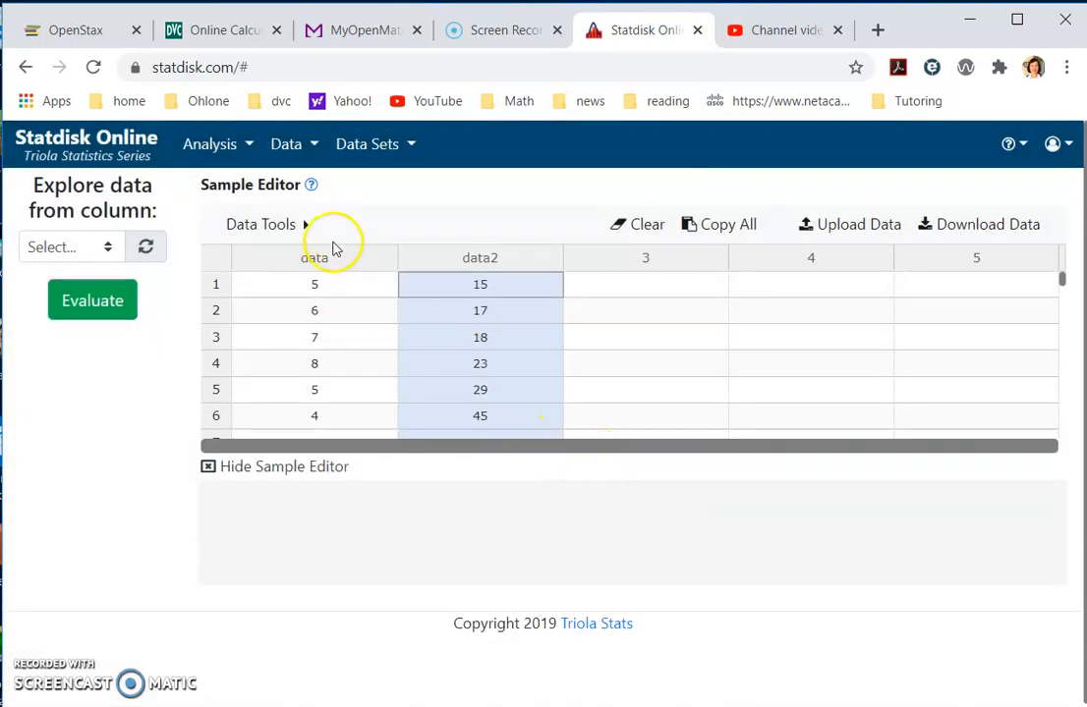
{"action": "scroll", "coordinate": [330, 307], "scroll_direction": "down", "scroll_amount": 1}
{"action": "scroll", "coordinate": [328, 309], "scroll_direction": "up", "scroll_amount": 1}
{"action": "left_click", "coordinate": [546, 292]}
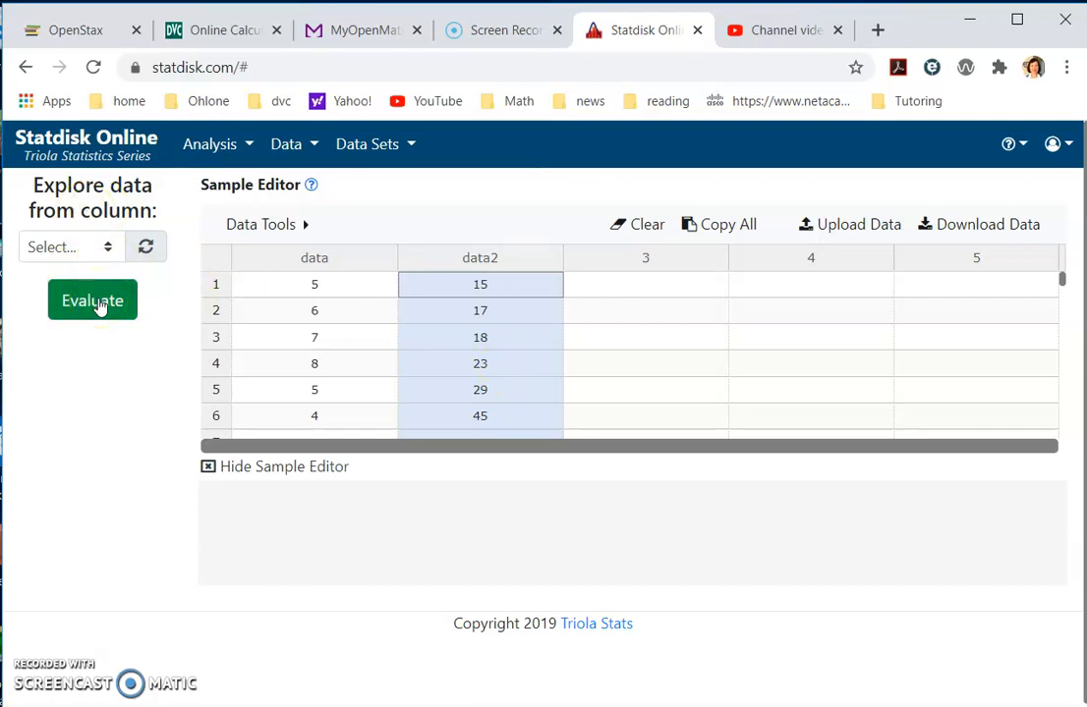
Open the Histogram tool and select data2 as the column to plot
{"action": "left_click", "coordinate": [286, 147]}
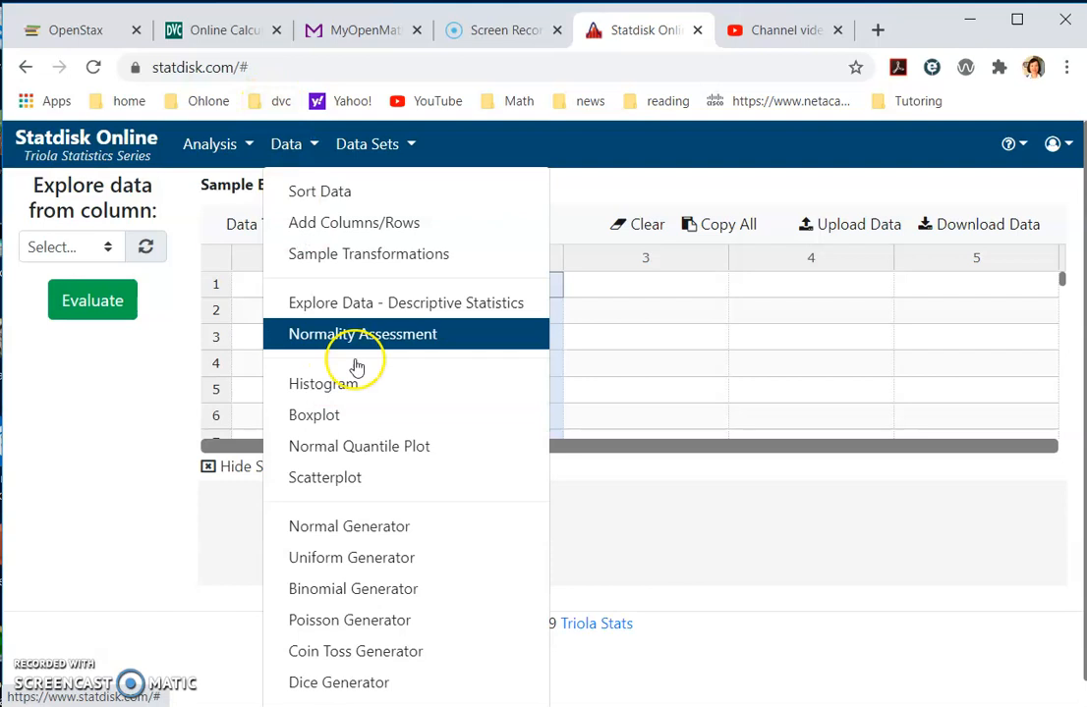
{"action": "left_click", "coordinate": [372, 395]}
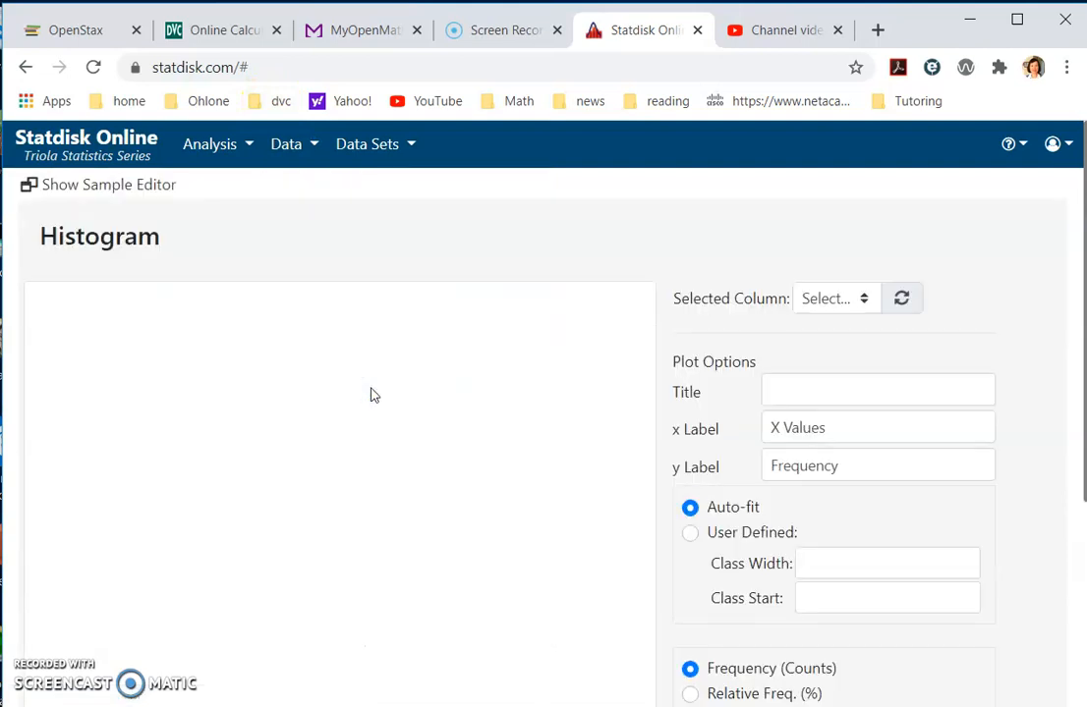
{"action": "left_click", "coordinate": [864, 301]}
{"action": "left_click", "coordinate": [825, 395]}
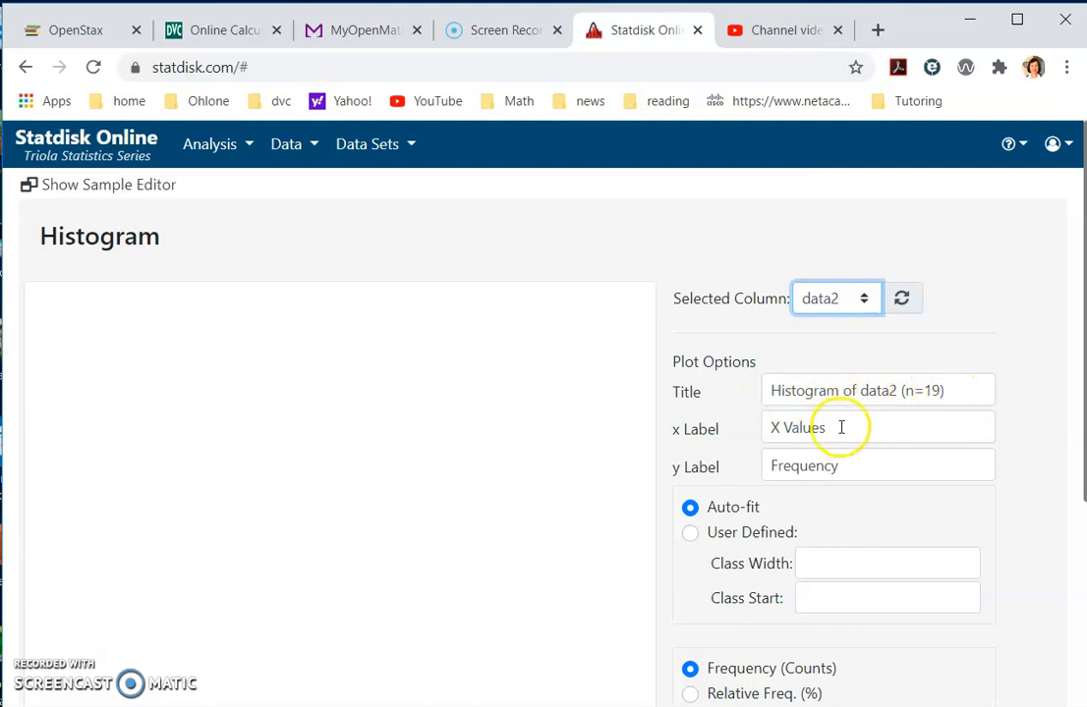
Set the histogram's x label to grades, keep the Frequency y label, and plot it with Auto-fit and Frequency (Counts)
{"action": "left_click_drag", "start_coordinate": [842, 427], "coordinate": [774, 426]}
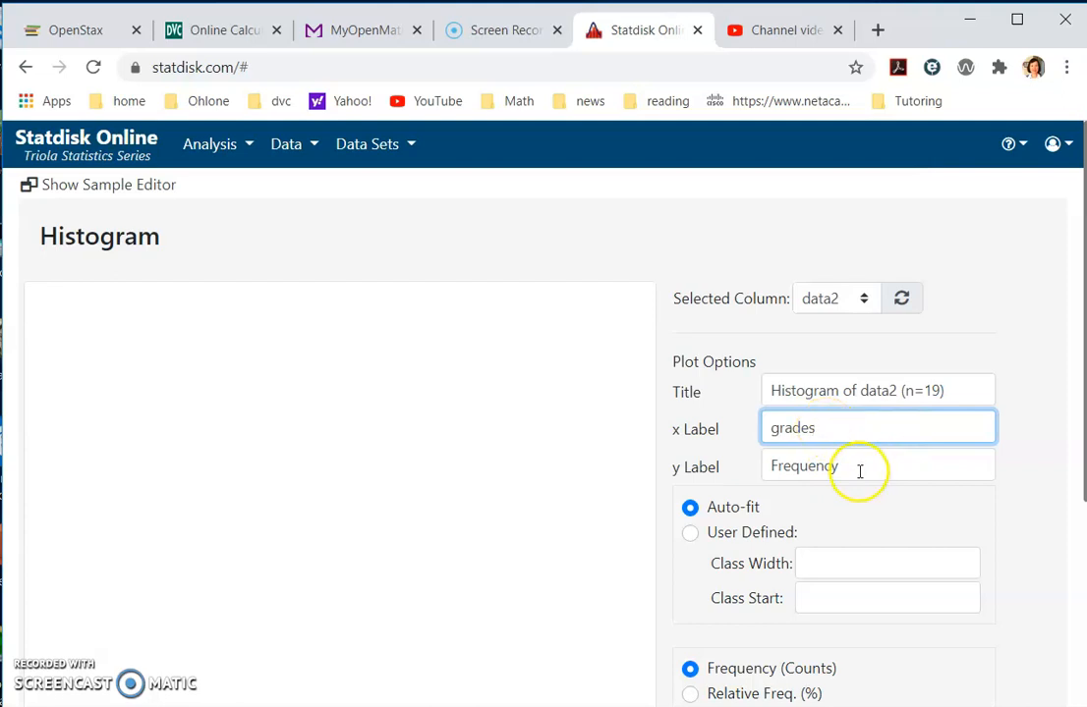
{"action": "double_click", "coordinate": [831, 471]}
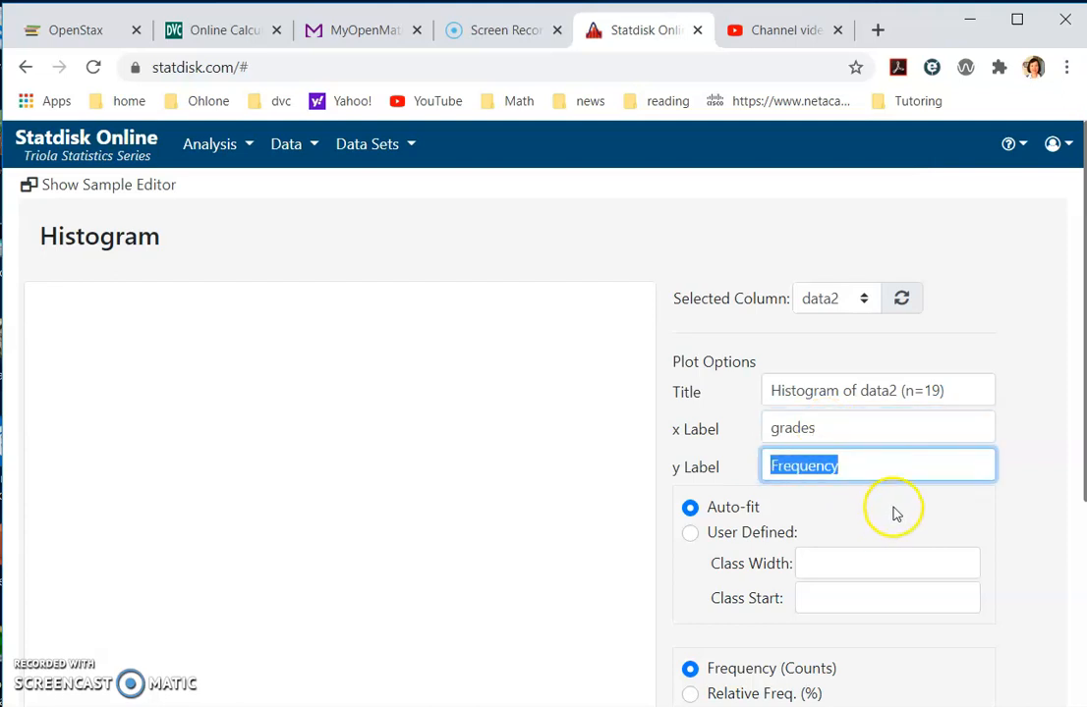
{"action": "scroll", "coordinate": [892, 512], "scroll_direction": "down", "scroll_amount": 3}
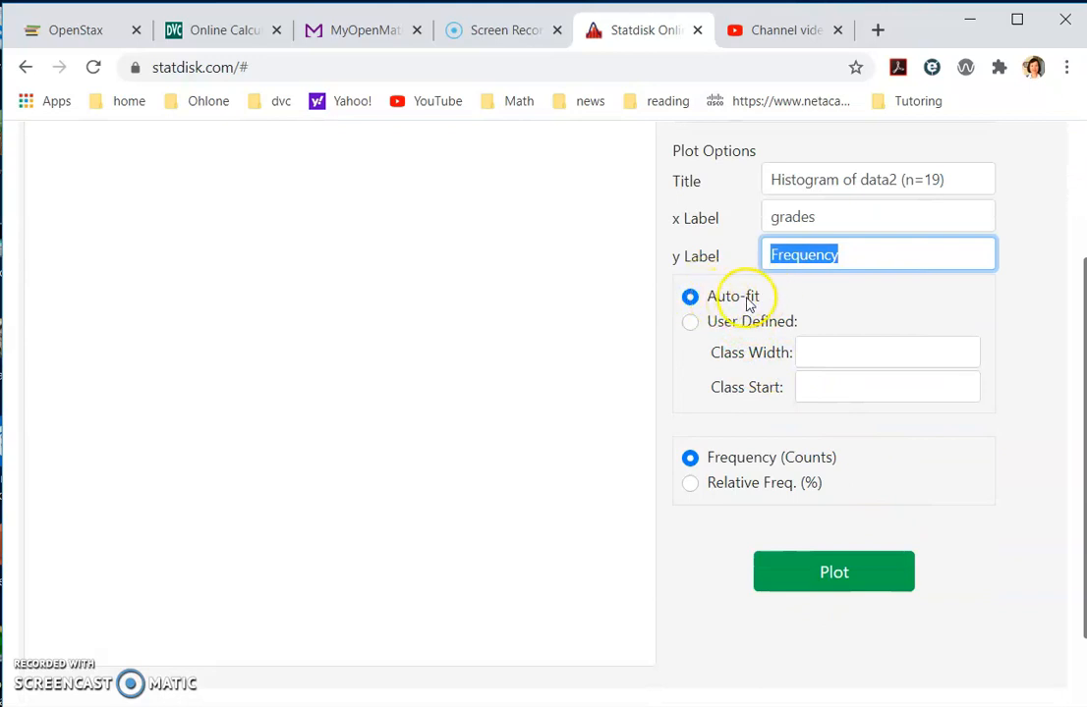
{"action": "scroll", "coordinate": [747, 304], "scroll_direction": "up", "scroll_amount": 1}
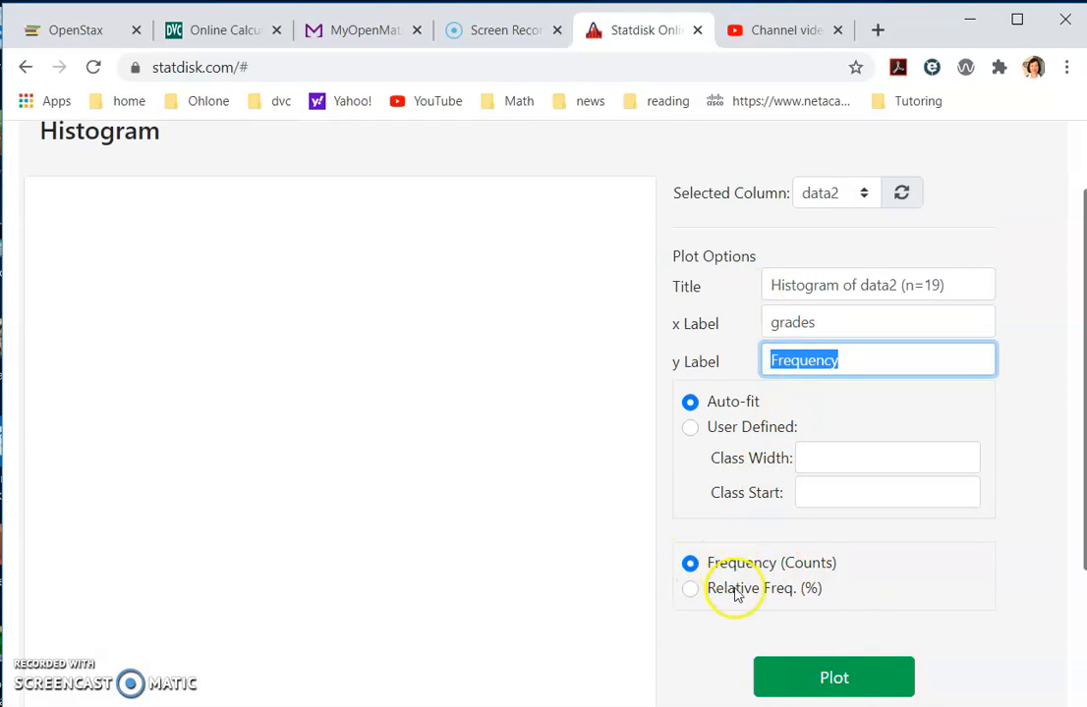
{"action": "left_click", "coordinate": [847, 682]}
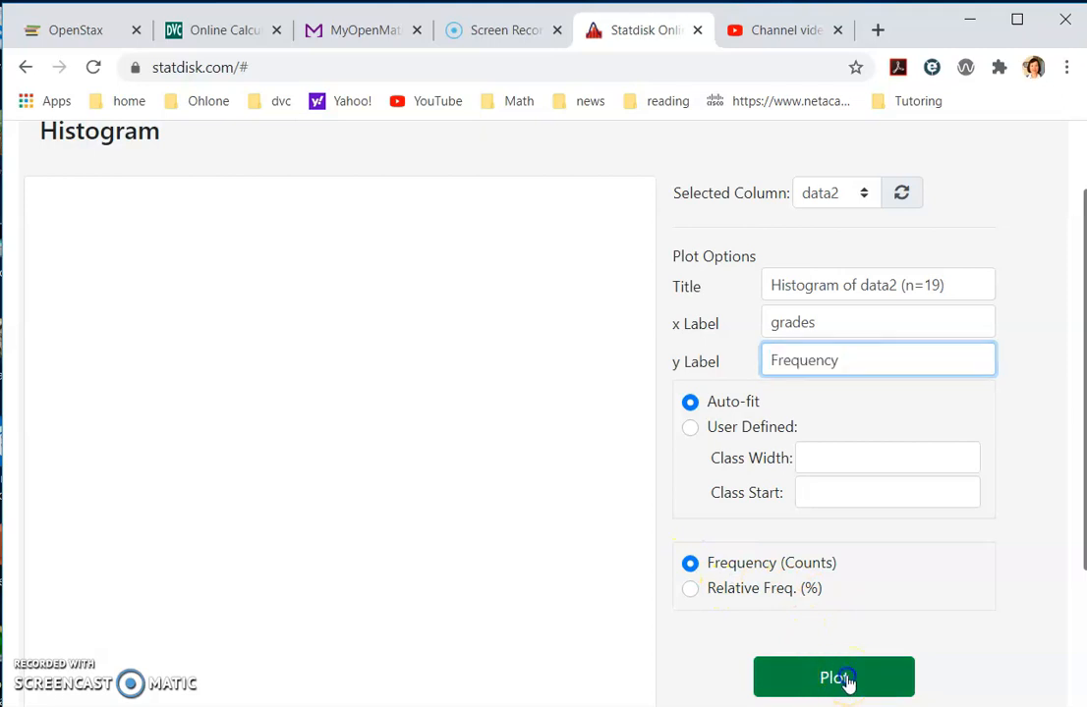
{"action": "scroll", "coordinate": [589, 502], "scroll_direction": "down", "scroll_amount": 1}
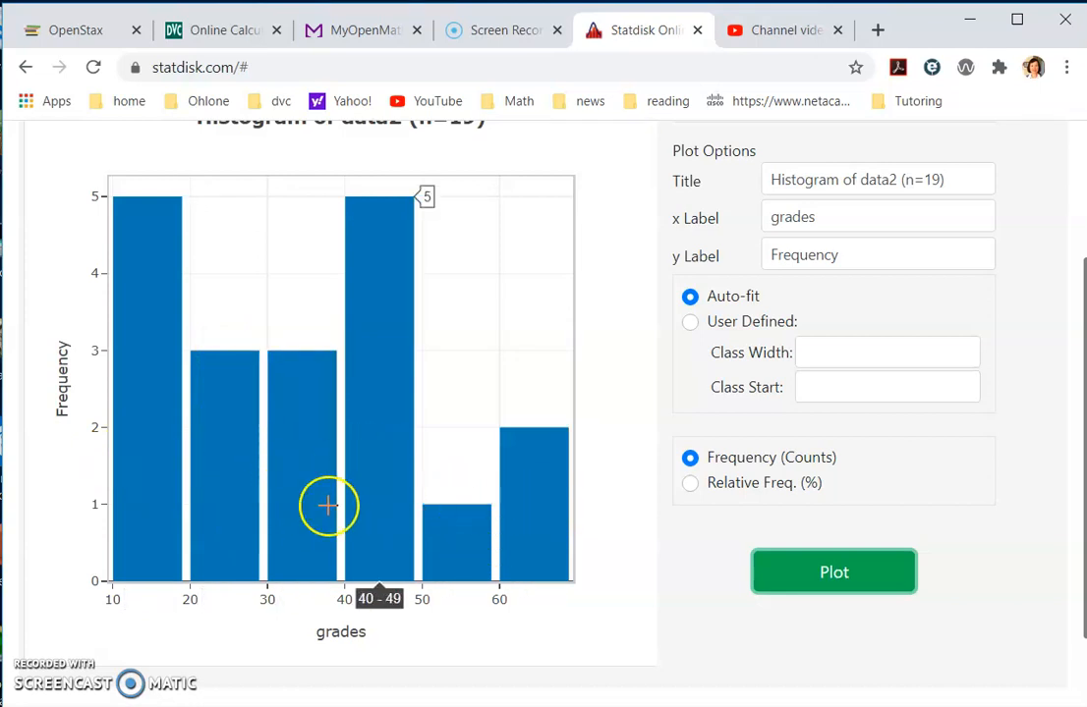
Switch the histogram to User Defined classes and set the class width to 7
{"action": "left_click", "coordinate": [728, 323]}
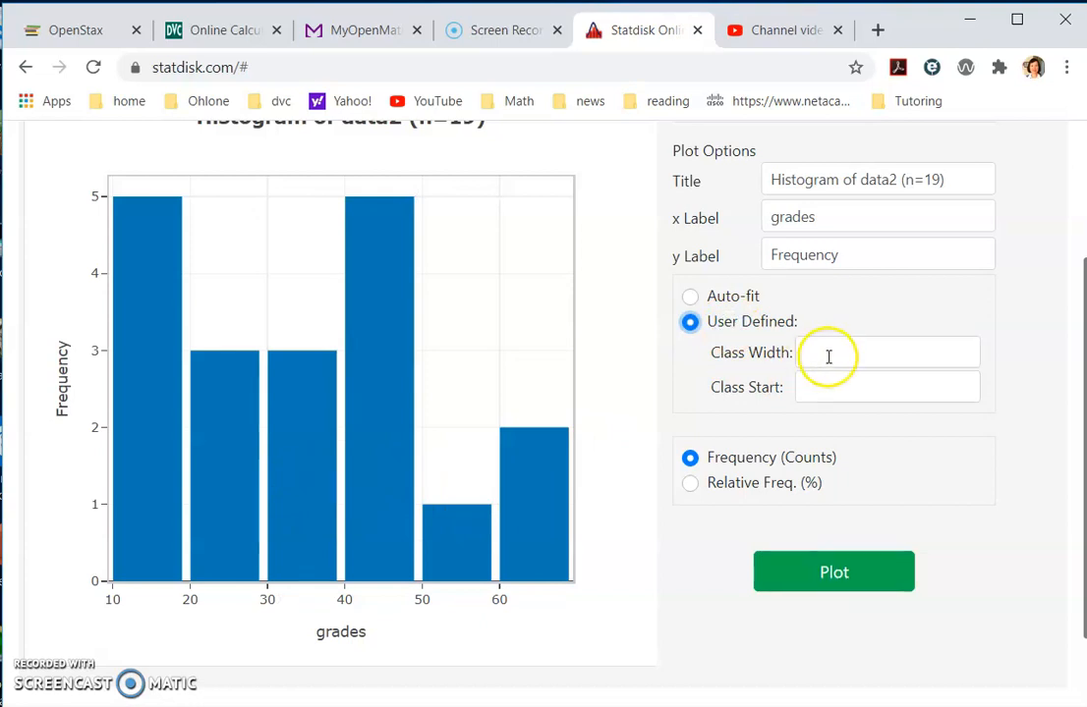
{"action": "left_click", "coordinate": [828, 357]}
{"action": "type", "text": "7"}
{"action": "left_click", "coordinate": [818, 390]}
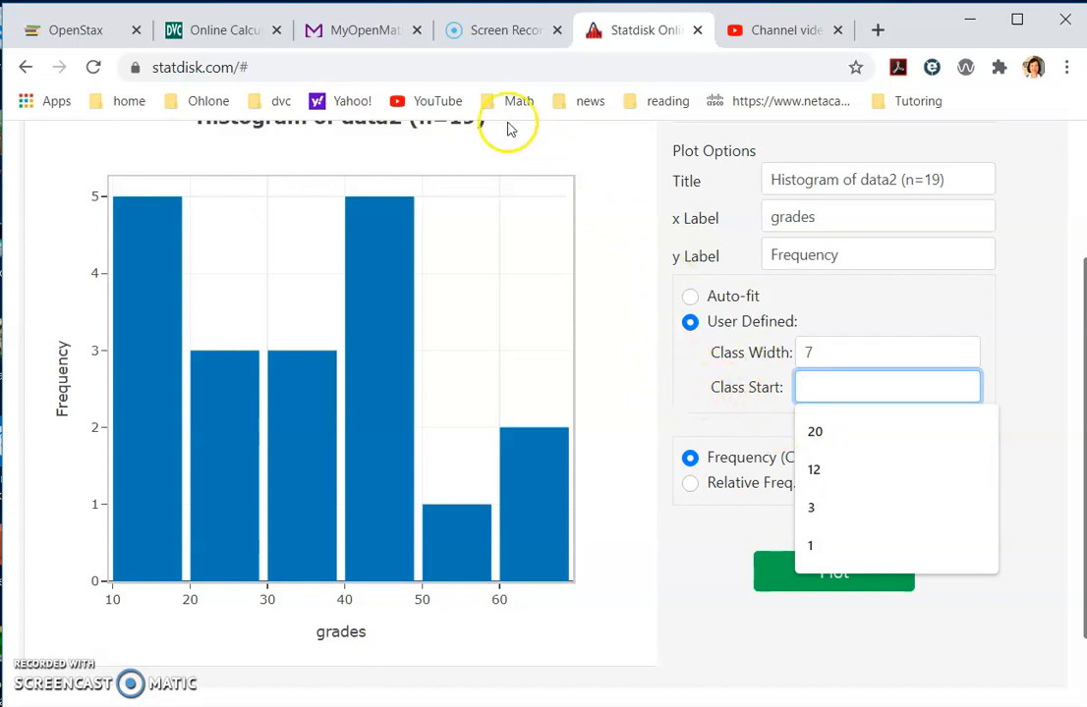
Show the Sample Editor, check the values in the data2 column, and set the histogram's class start to 10
{"action": "scroll", "coordinate": [607, 233], "scroll_direction": "up", "scroll_amount": 2}
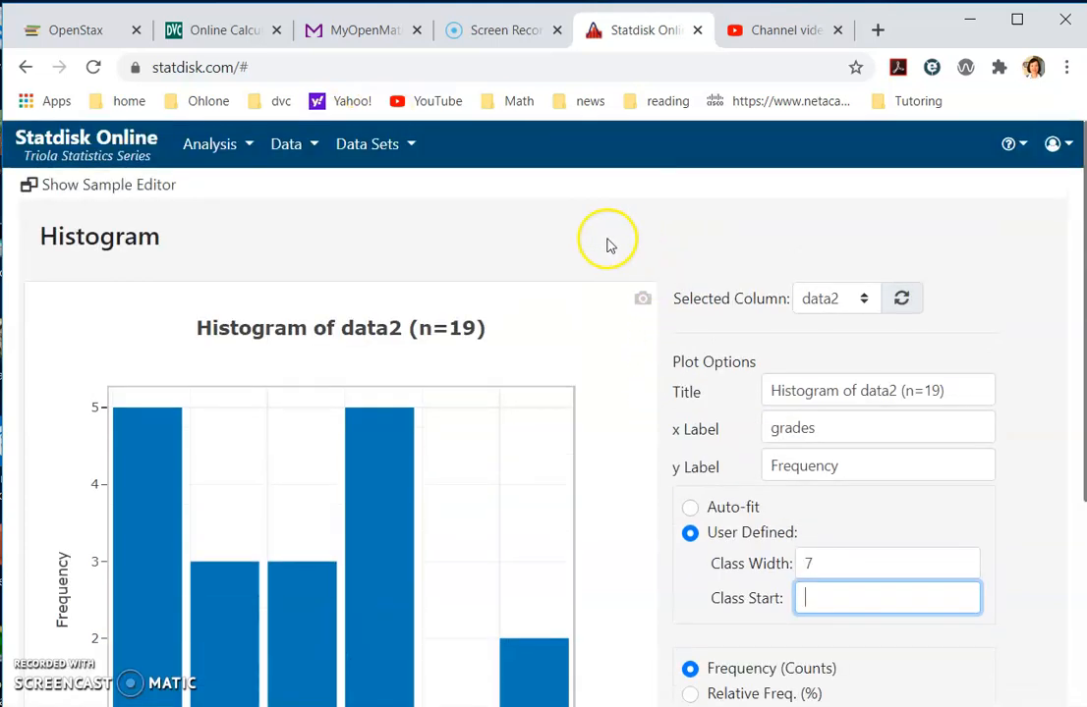
{"action": "left_click", "coordinate": [156, 187]}
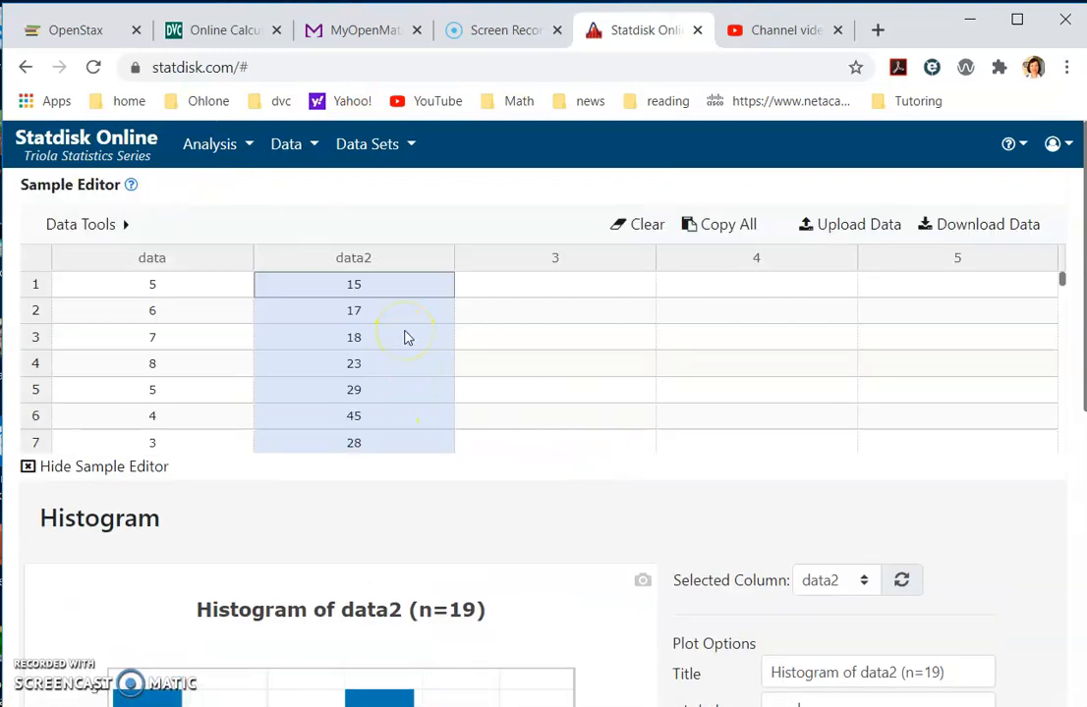
{"action": "scroll", "coordinate": [408, 338], "scroll_direction": "down", "scroll_amount": 5}
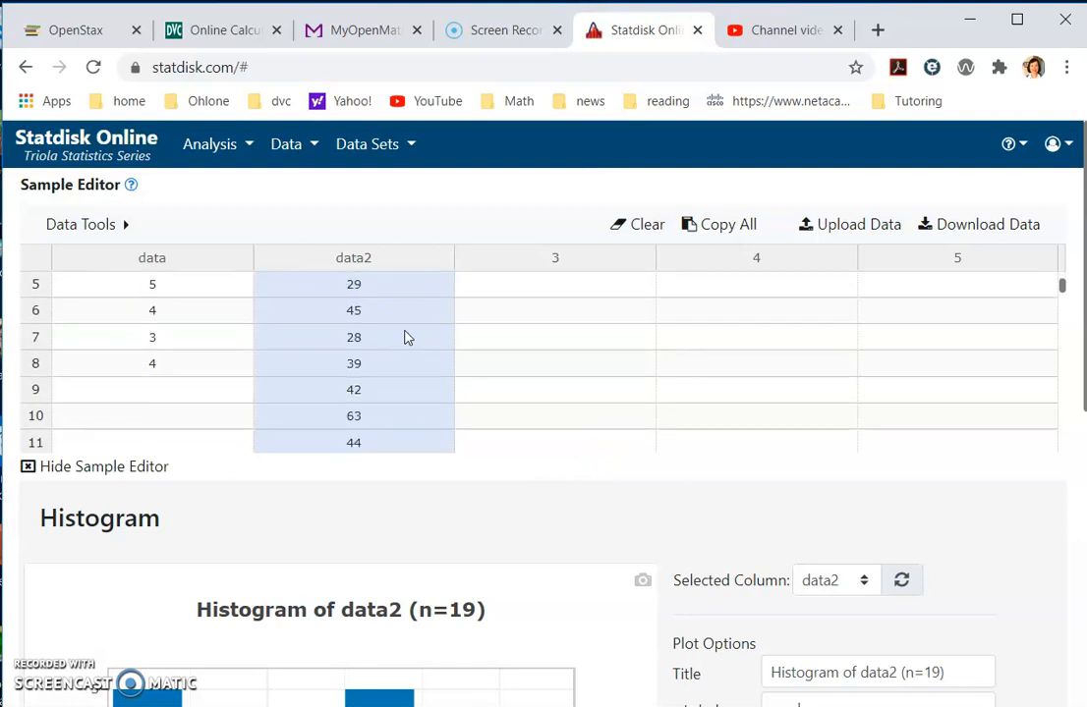
{"action": "scroll", "coordinate": [408, 337], "scroll_direction": "up", "scroll_amount": 5}
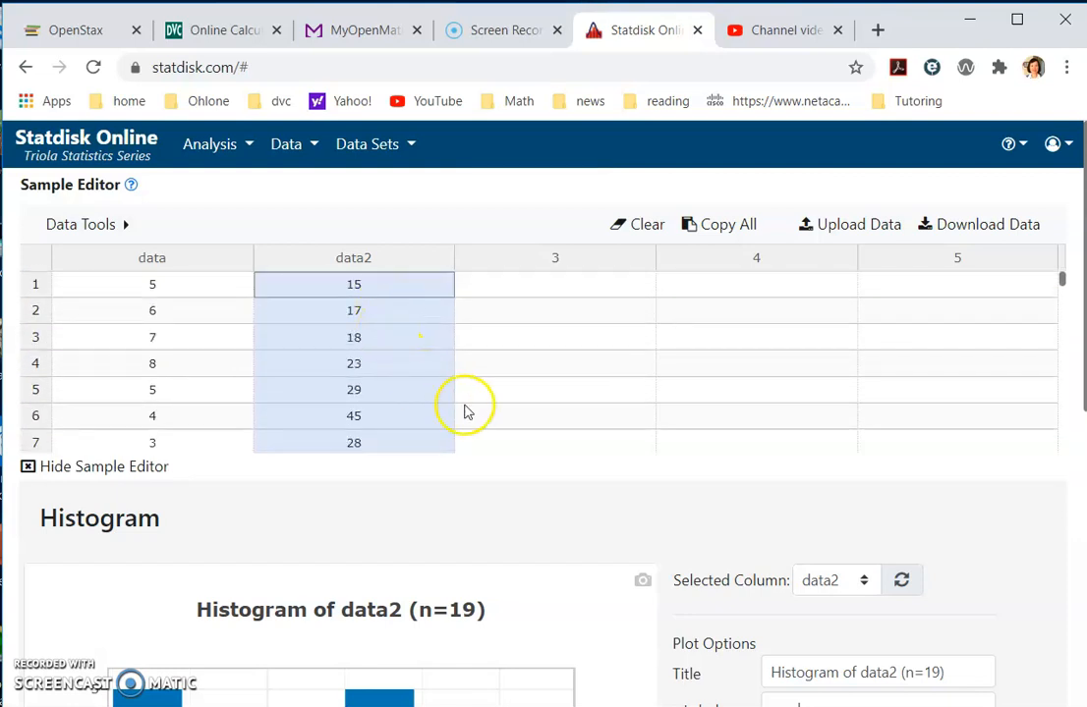
{"action": "scroll", "coordinate": [625, 549], "scroll_direction": "down", "scroll_amount": 4}
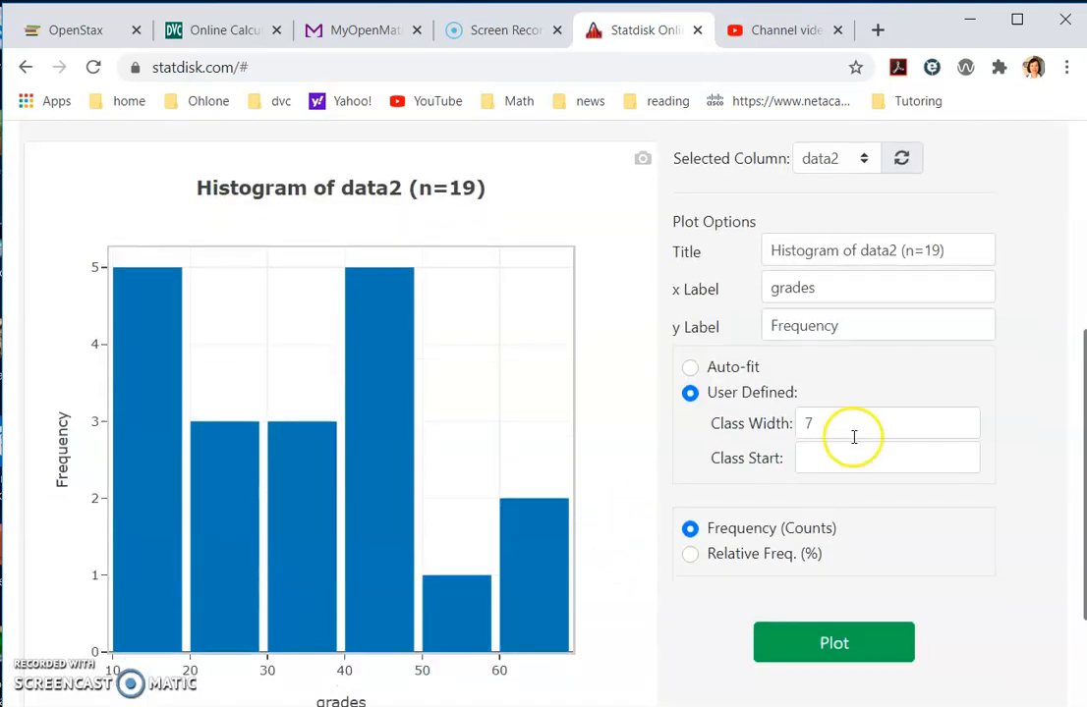
{"action": "left_click", "coordinate": [814, 453]}
{"action": "type", "text": "10"}
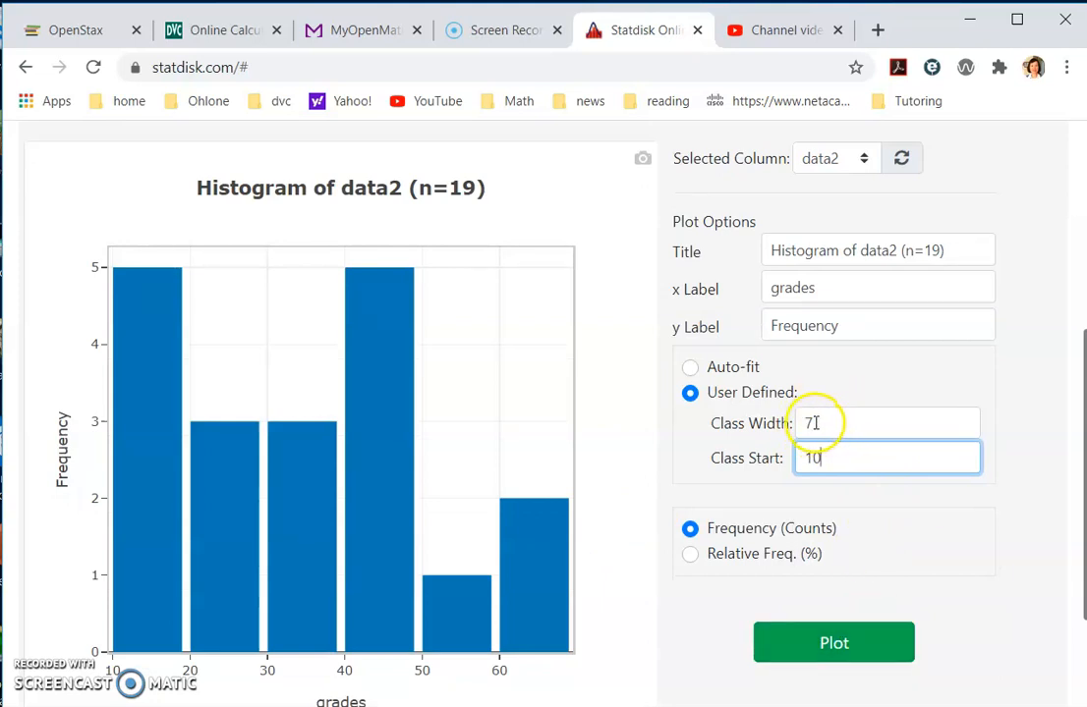
Plot the histogram with a class width of 5, and plot it again with a class width of 7
{"action": "double_click", "coordinate": [804, 423]}
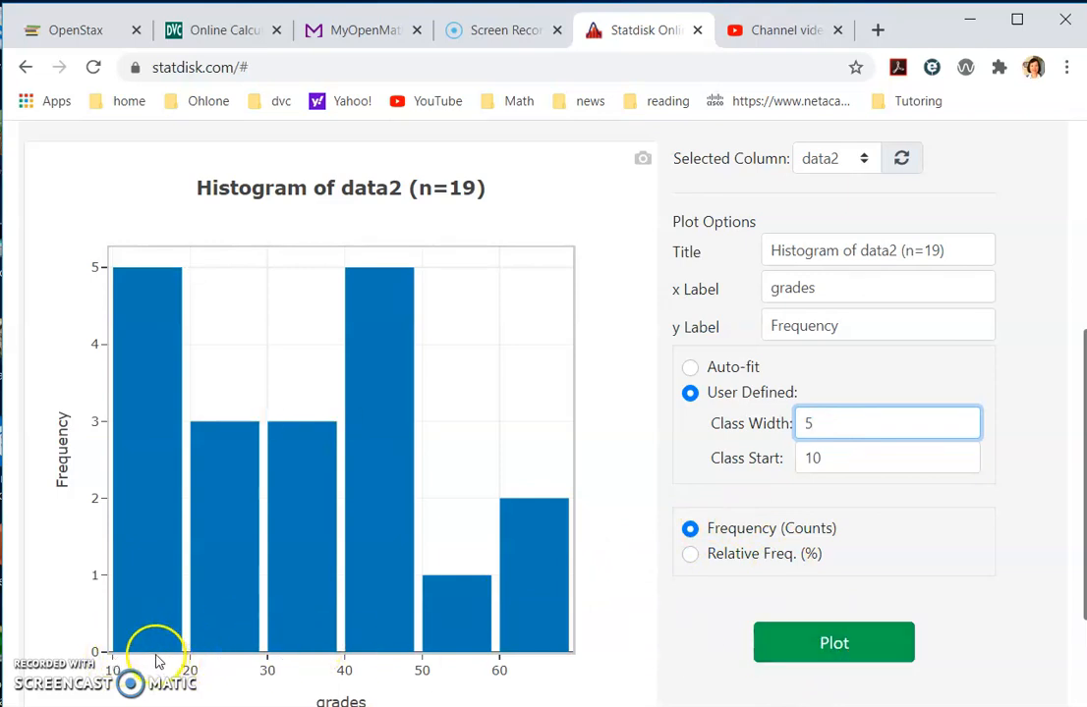
{"action": "left_click", "coordinate": [849, 647]}
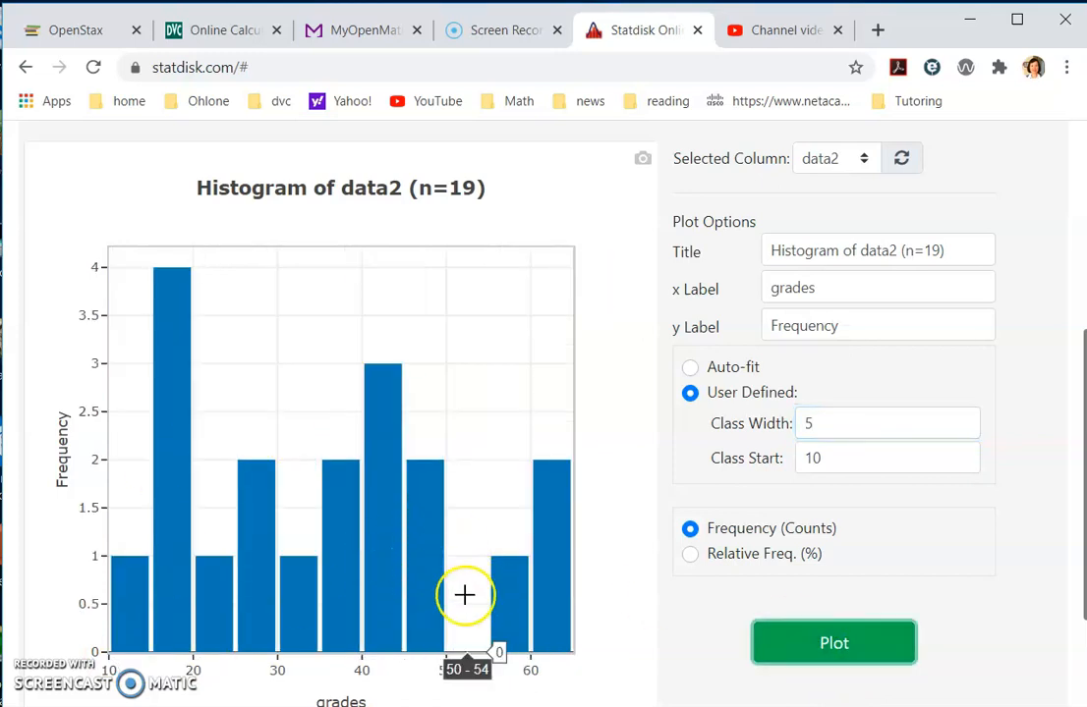
{"action": "left_click_drag", "start_coordinate": [814, 423], "coordinate": [786, 423]}
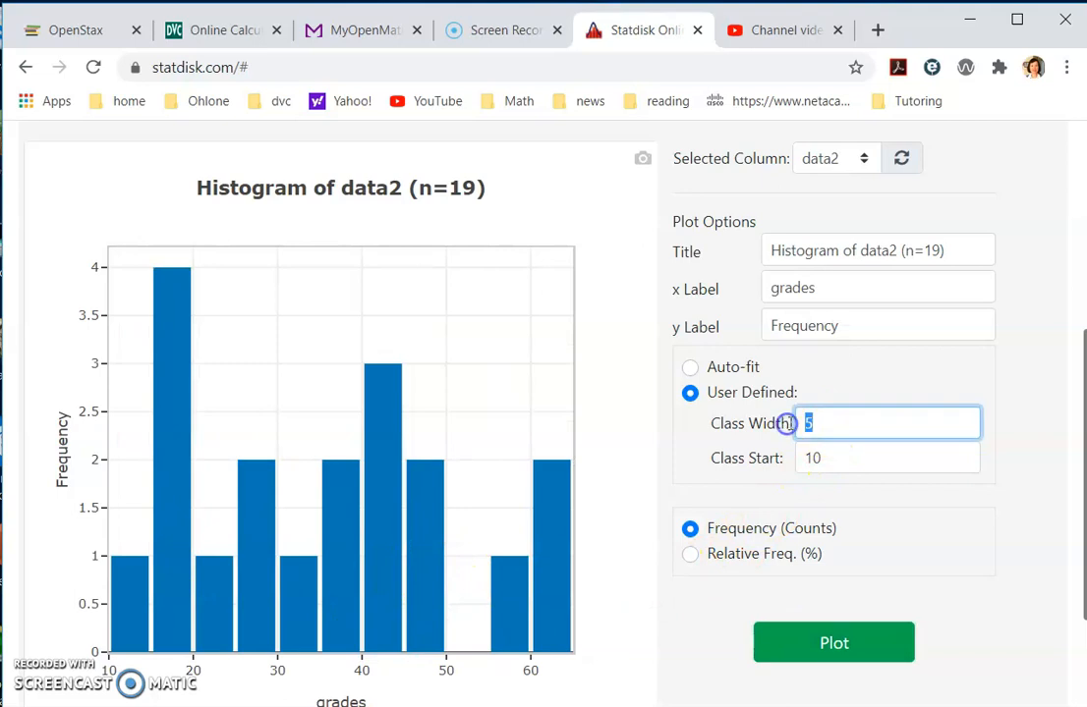
{"action": "left_click", "coordinate": [832, 651]}
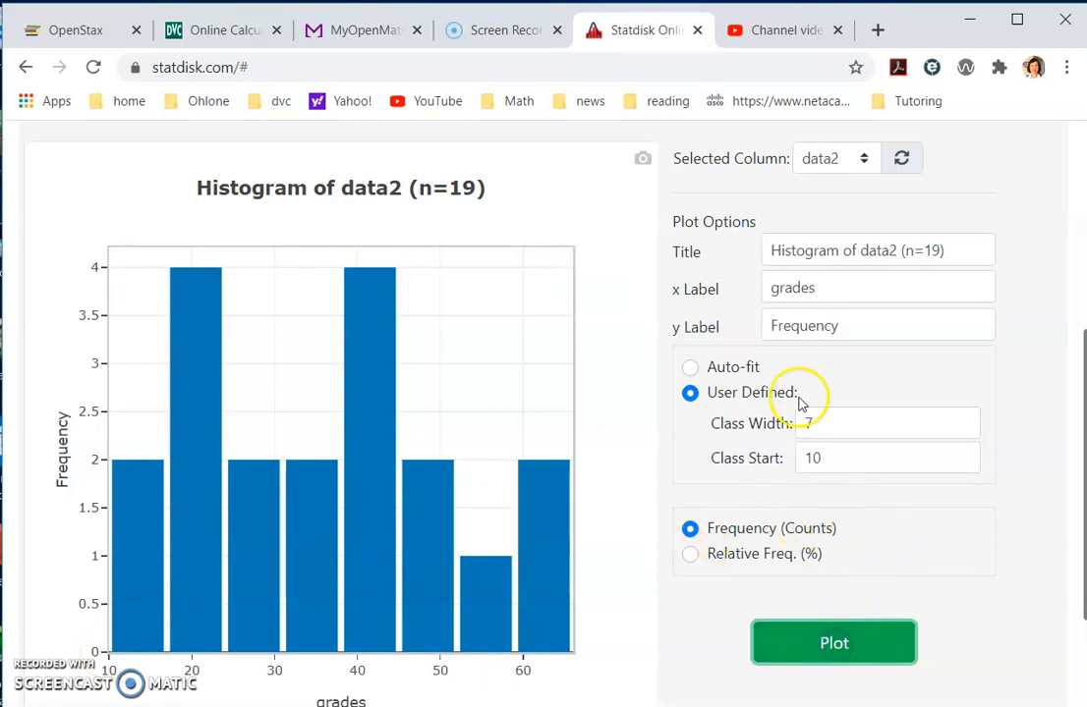
Replot the histogram with Auto-fit classes, and plot it once more with 10 entered as the class width
{"action": "left_click", "coordinate": [690, 370]}
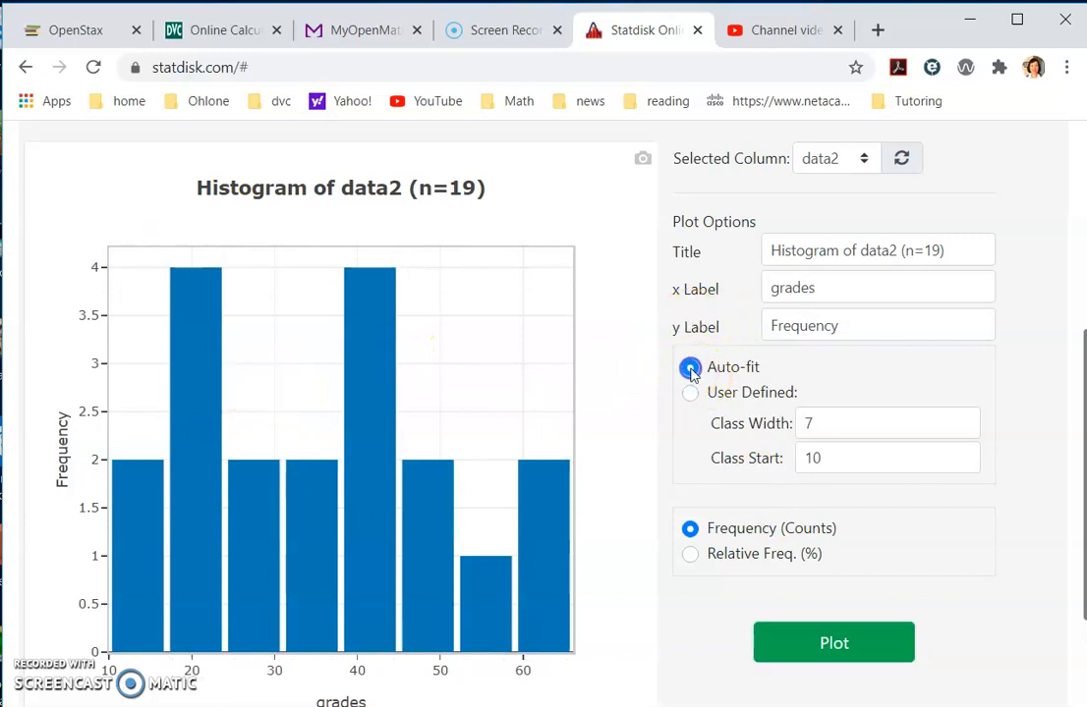
{"action": "left_click", "coordinate": [826, 653]}
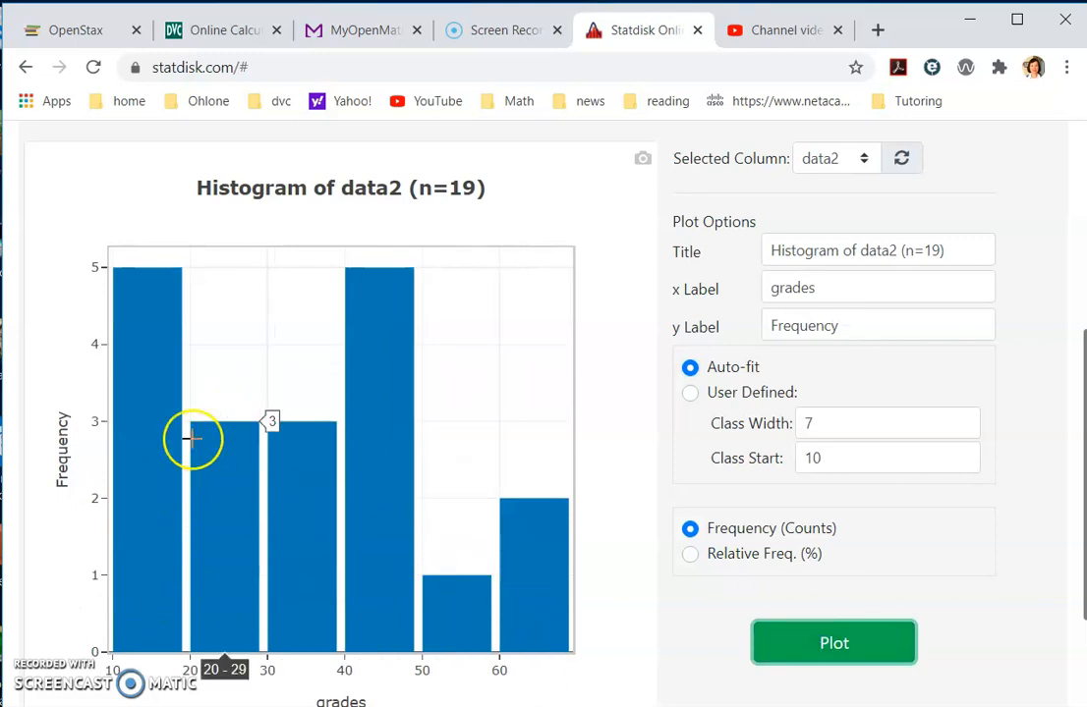
{"action": "left_click_drag", "start_coordinate": [833, 424], "coordinate": [781, 422]}
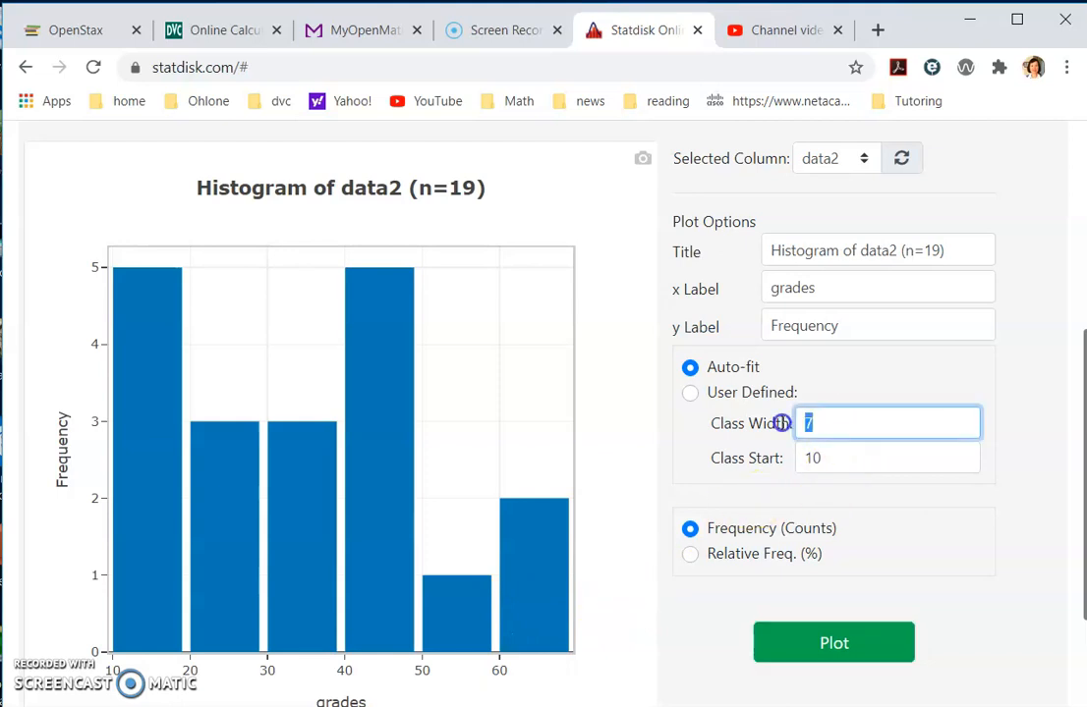
{"action": "type", "text": "10"}
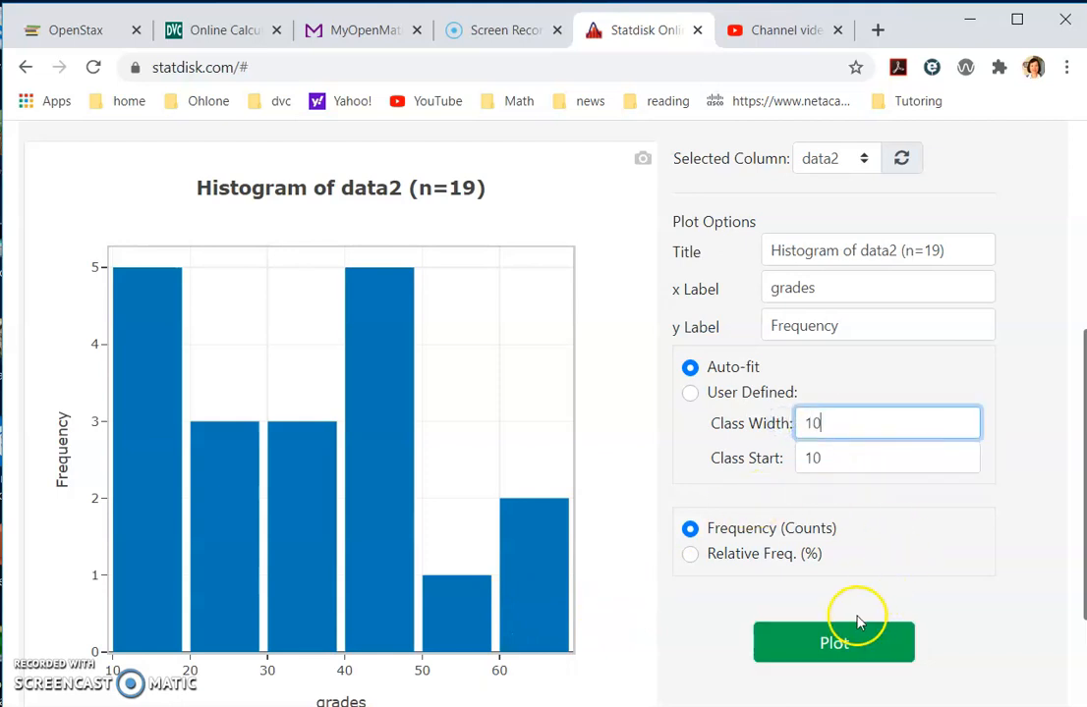
{"action": "left_click", "coordinate": [843, 636]}
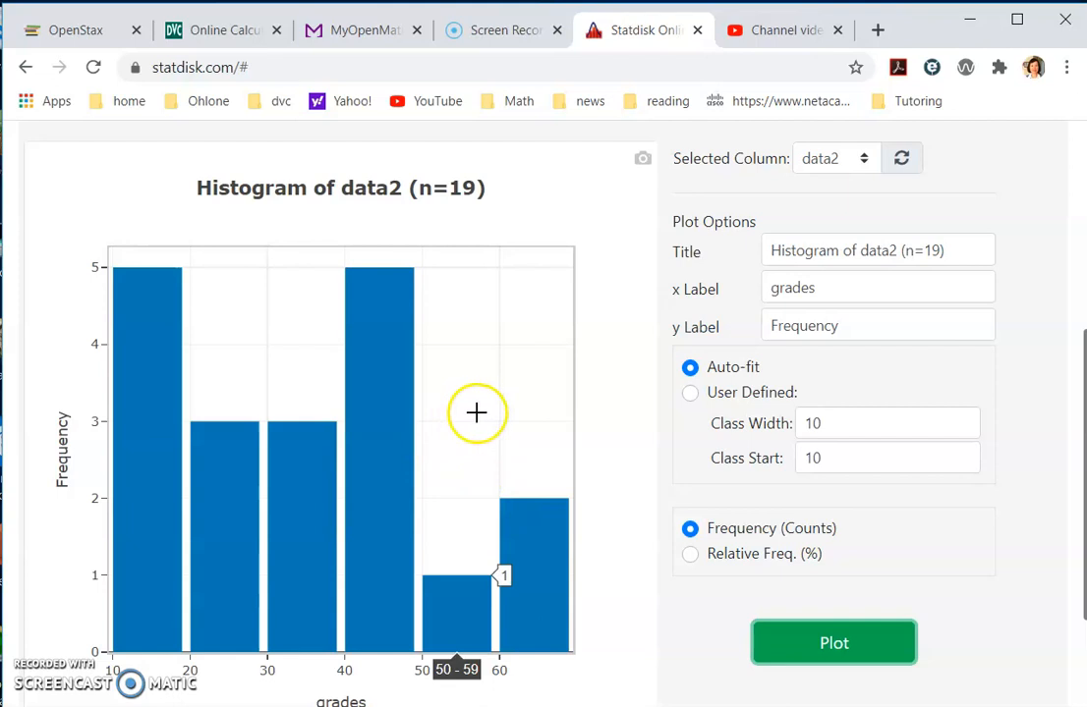
{"action": "scroll", "coordinate": [478, 415], "scroll_direction": "up", "scroll_amount": 2}
{"action": "scroll", "coordinate": [478, 414], "scroll_direction": "down", "scroll_amount": 2}
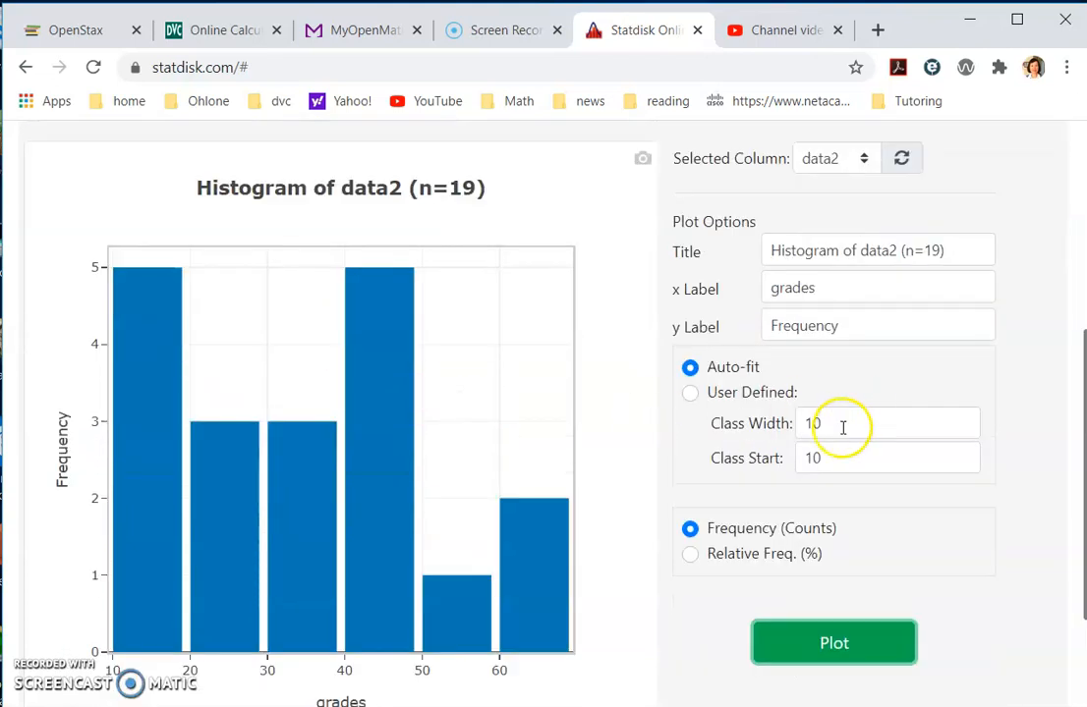
{"action": "scroll", "coordinate": [732, 422], "scroll_direction": "up", "scroll_amount": 2}
{"action": "scroll", "coordinate": [743, 423], "scroll_direction": "down", "scroll_amount": 2}
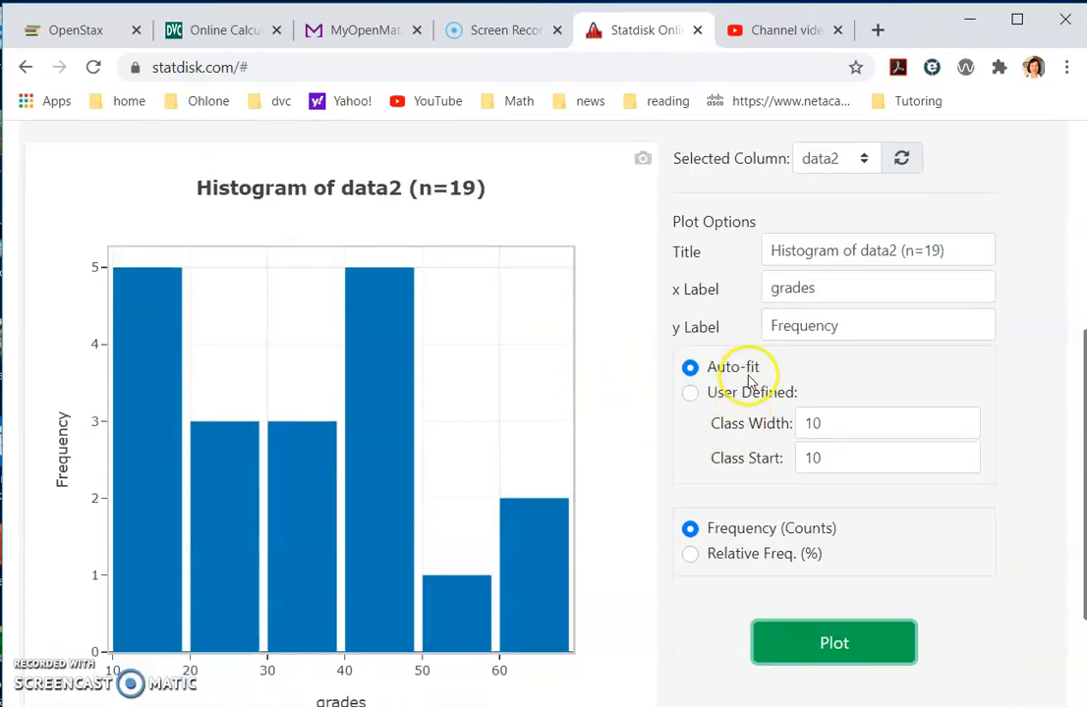
{"action": "left_click", "coordinate": [748, 394]}
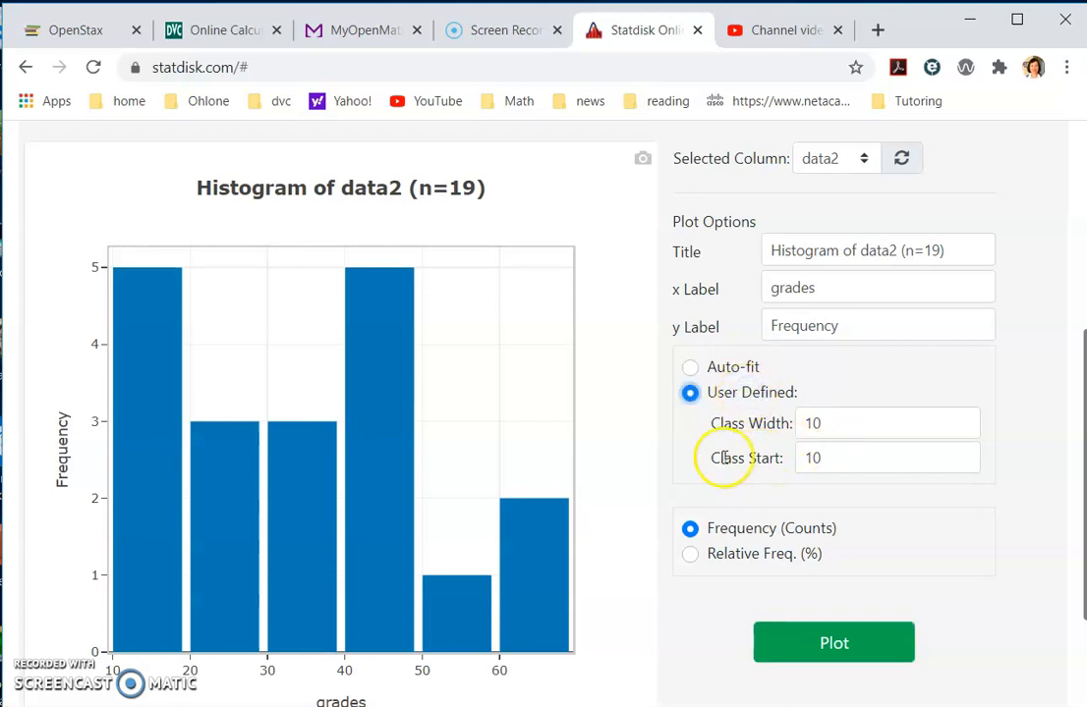
{"action": "left_click", "coordinate": [691, 368]}
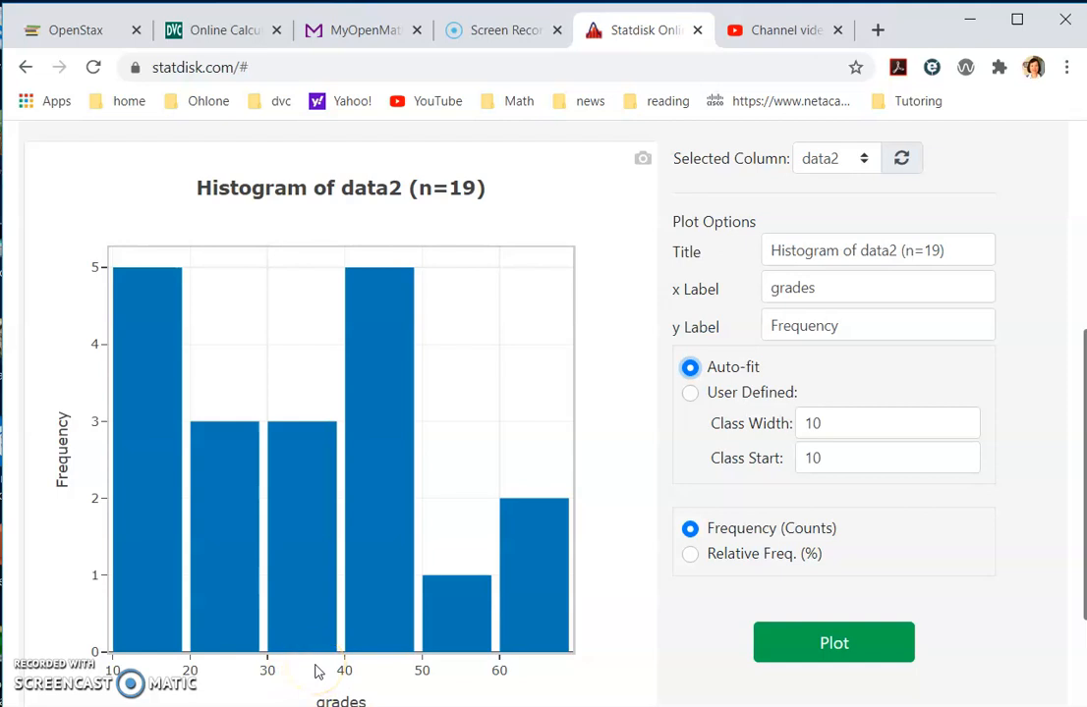
Switch to Snipping Tool, capture the whole histogram with its title and axis labels, and close the snip
{"action": "scroll", "coordinate": [456, 514], "scroll_direction": "up", "scroll_amount": 5}
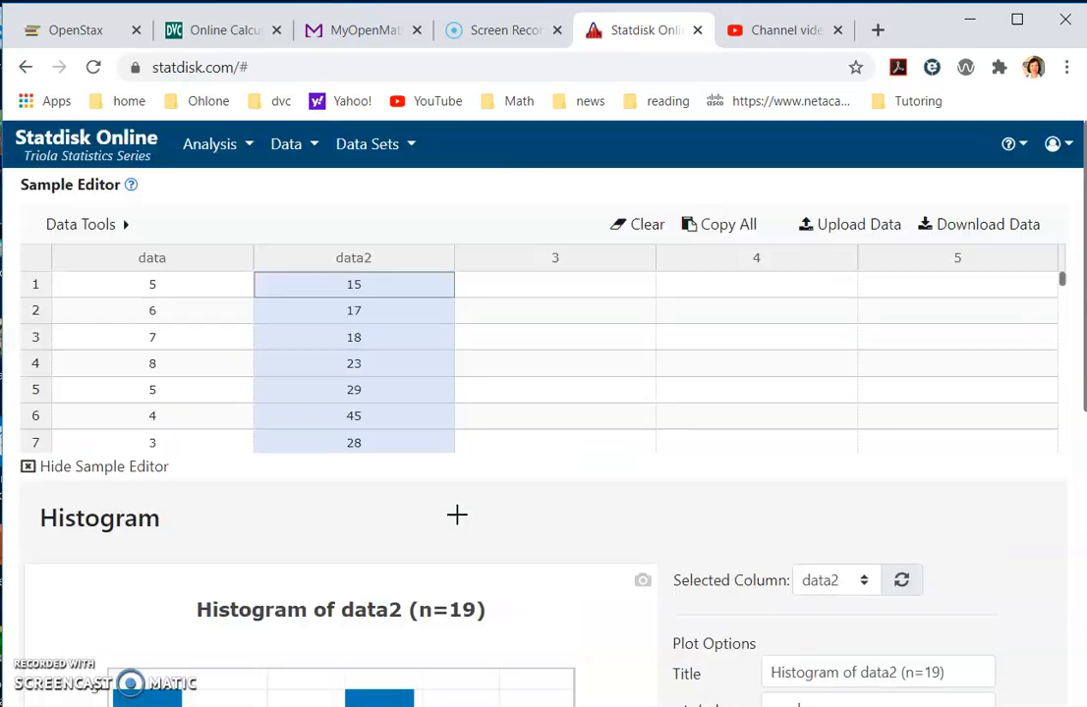
{"action": "scroll", "coordinate": [378, 698], "scroll_direction": "down", "scroll_amount": 3}
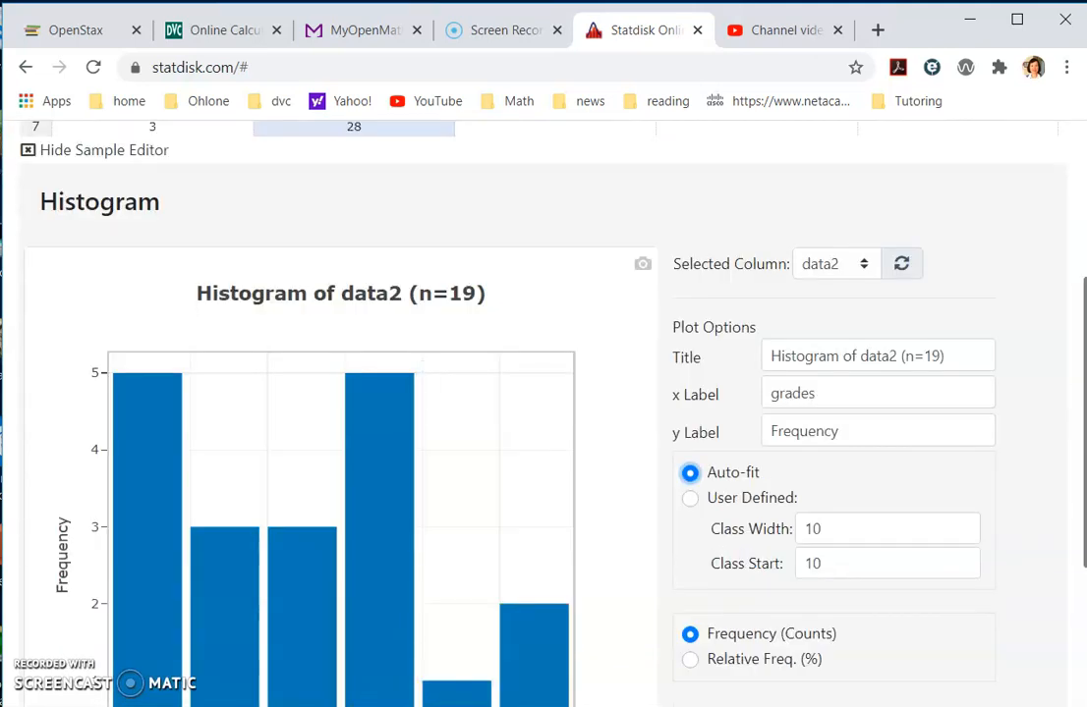
{"action": "scroll", "coordinate": [522, 509], "scroll_direction": "down", "scroll_amount": 2}
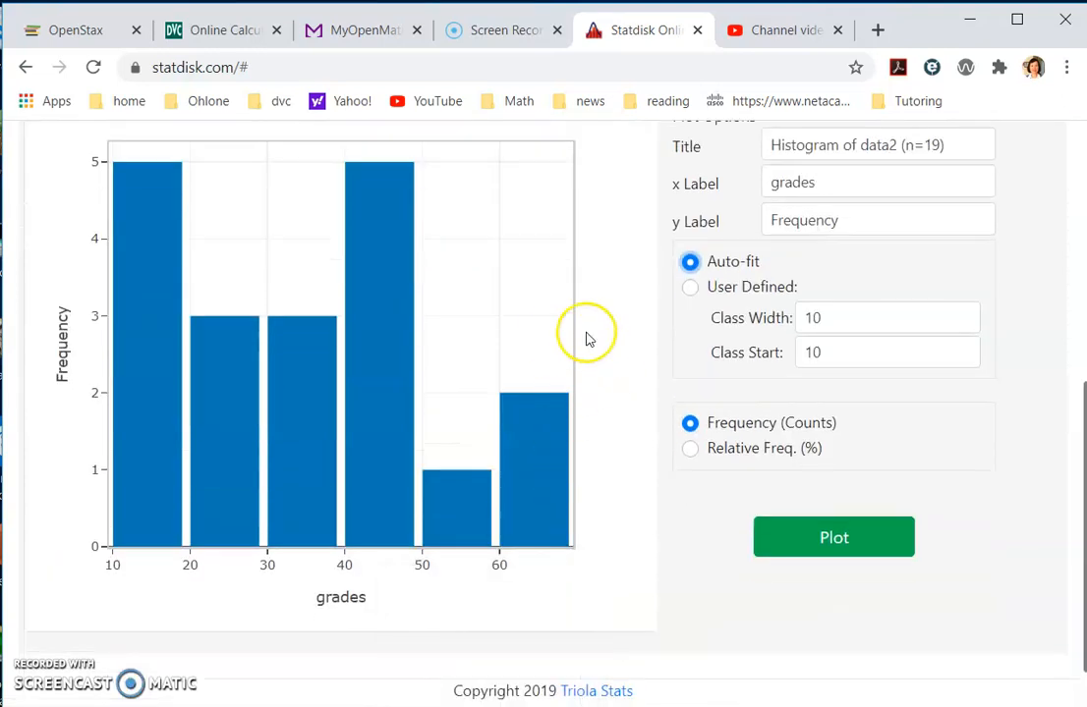
{"action": "scroll", "coordinate": [590, 339], "scroll_direction": "up", "scroll_amount": 1}
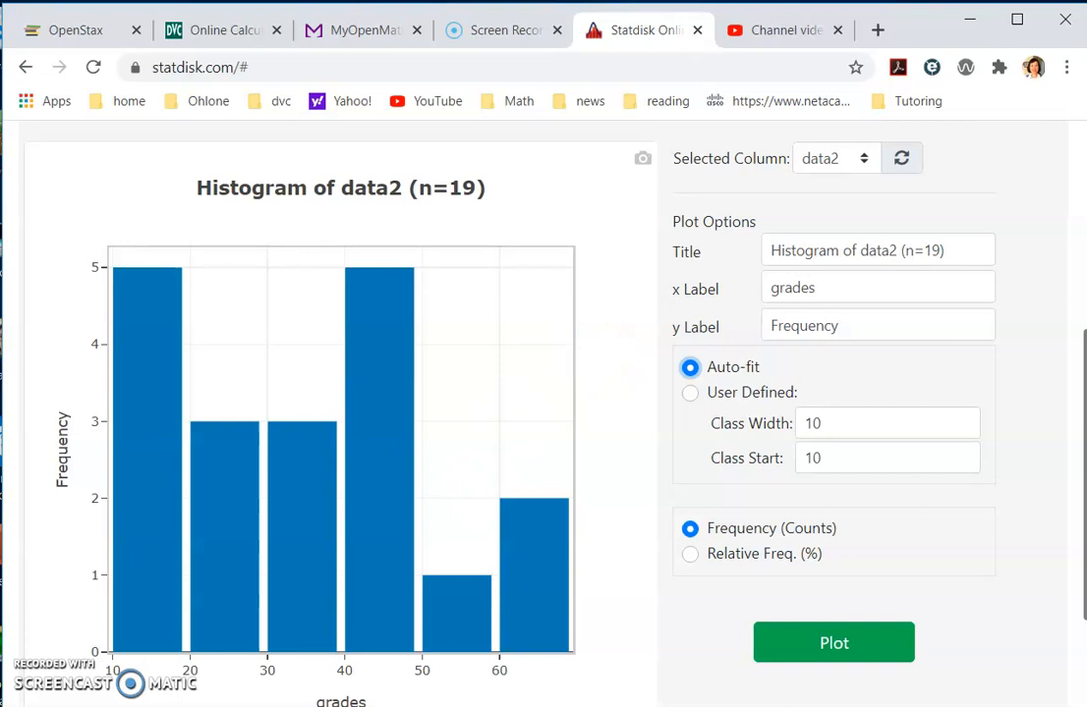
{"action": "left_click", "coordinate": [589, 705]}
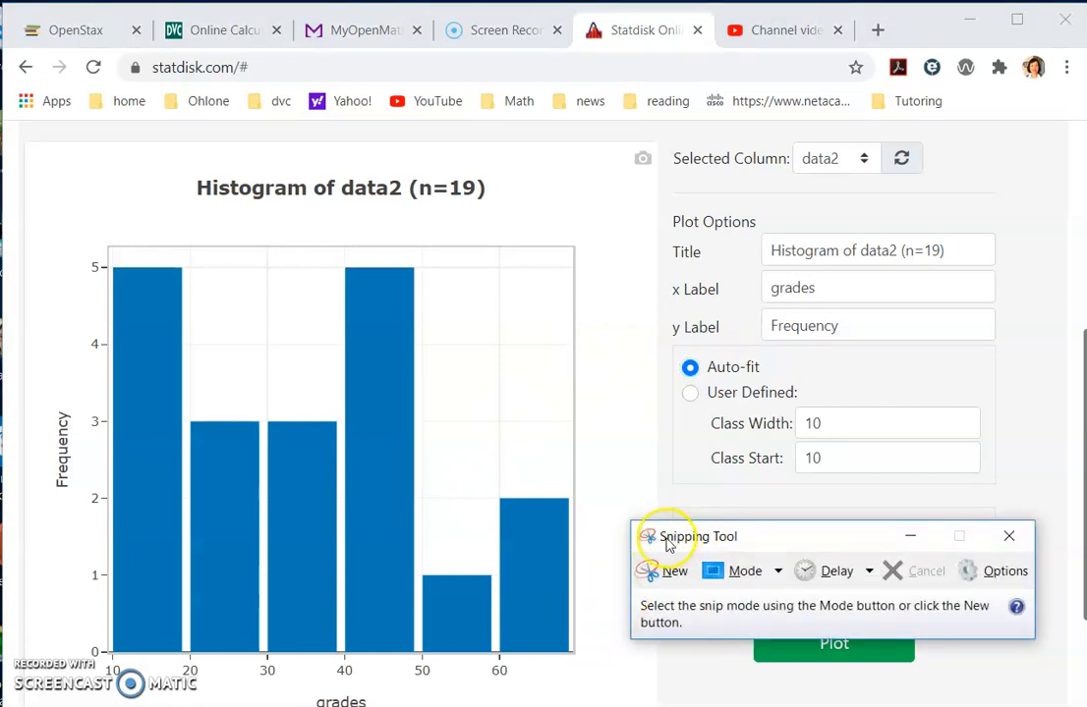
{"action": "left_click", "coordinate": [676, 576]}
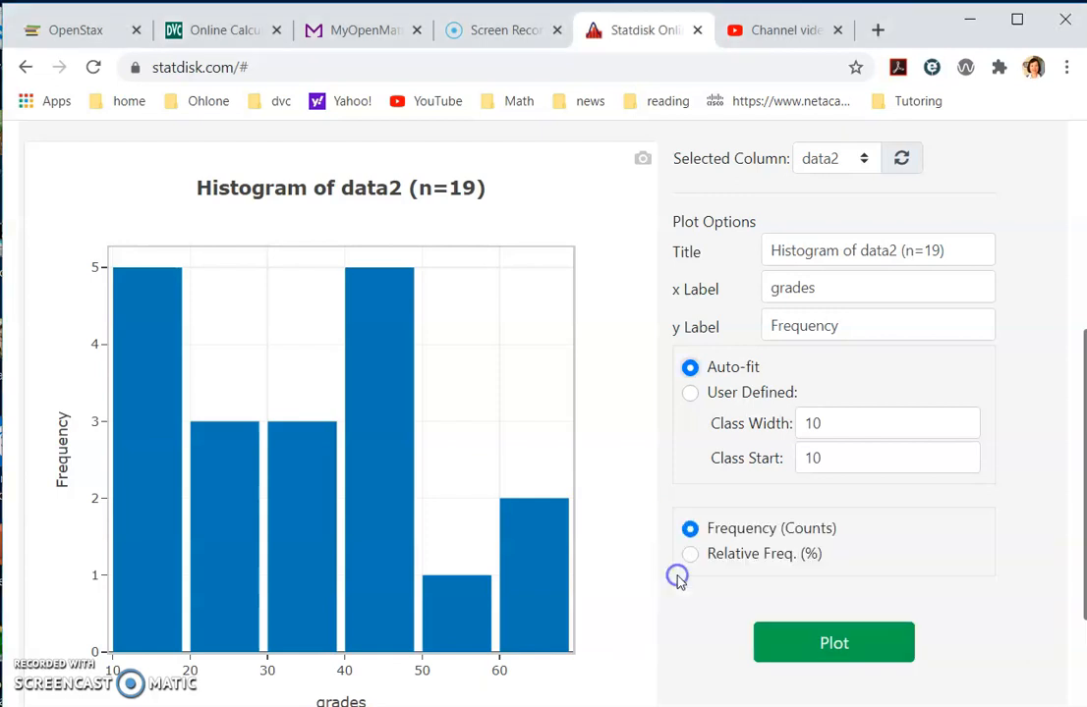
{"action": "left_click_drag", "start_coordinate": [41, 164], "coordinate": [595, 690]}
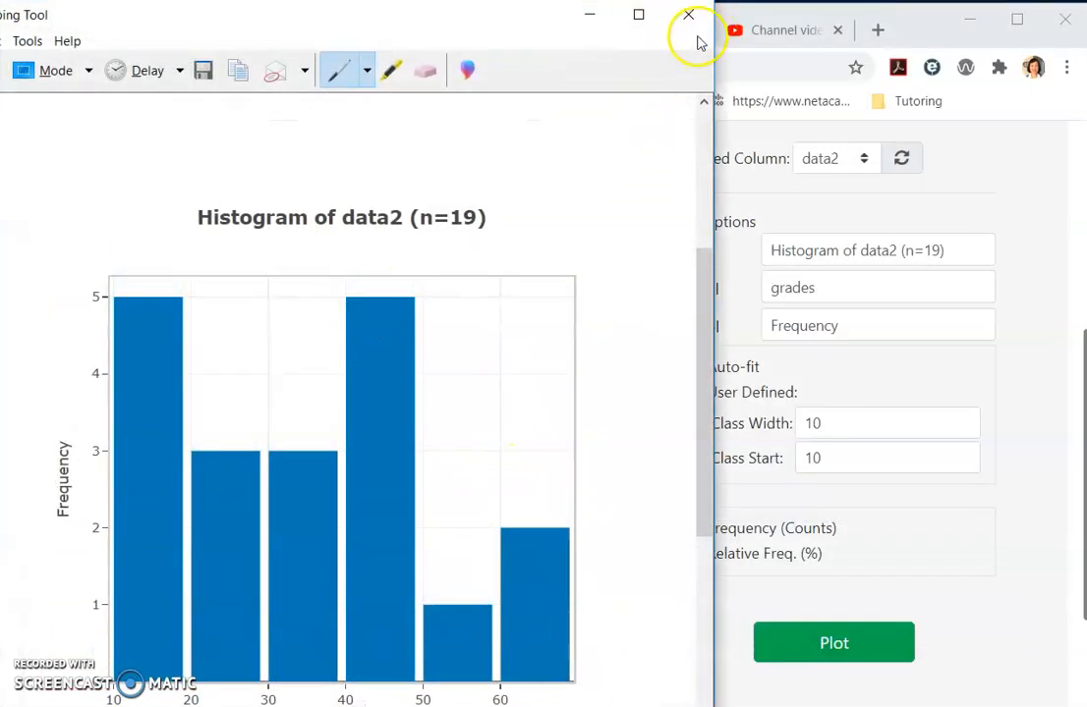
{"action": "left_click", "coordinate": [688, 19]}
{"action": "left_click", "coordinate": [419, 401]}
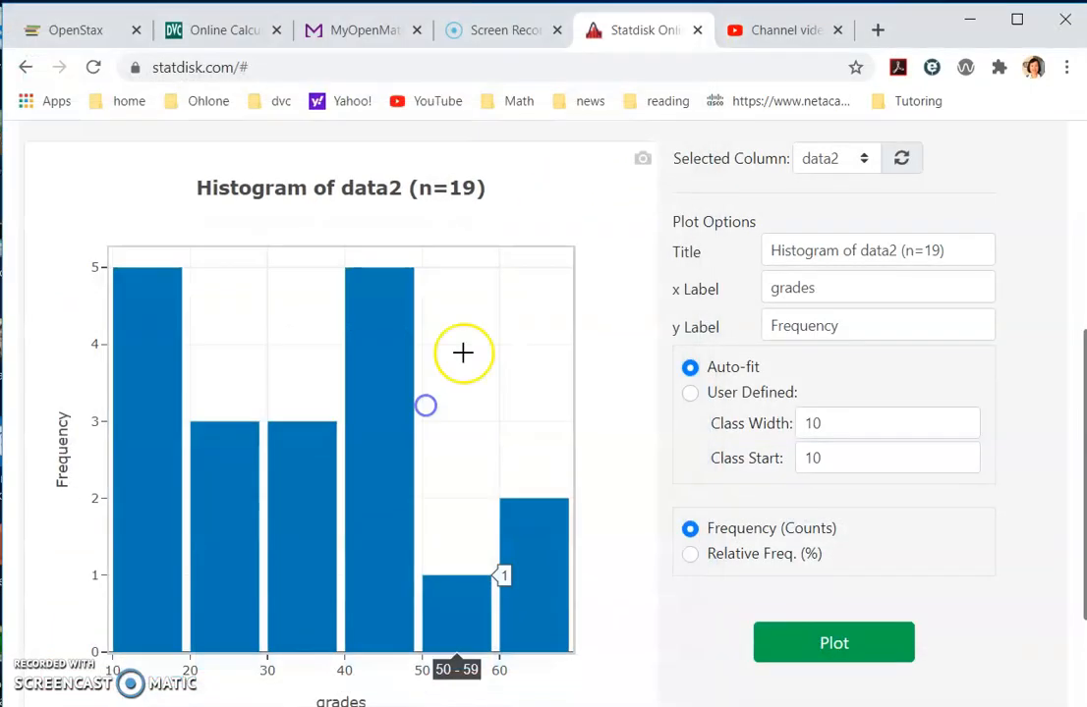